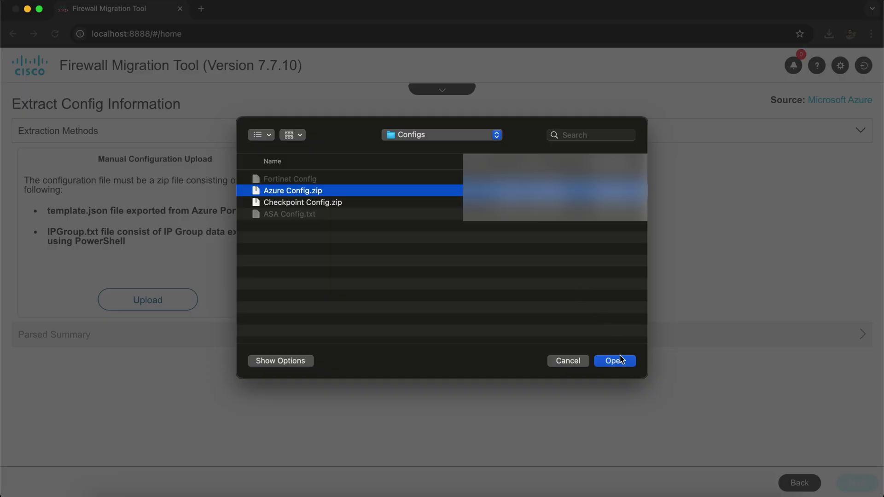
Step: Upload Azure Config.zip and accept its parsed summary: 21 network objects, 12 port objects, 11 ACL lines, 2 NAT
left_click(615, 361)
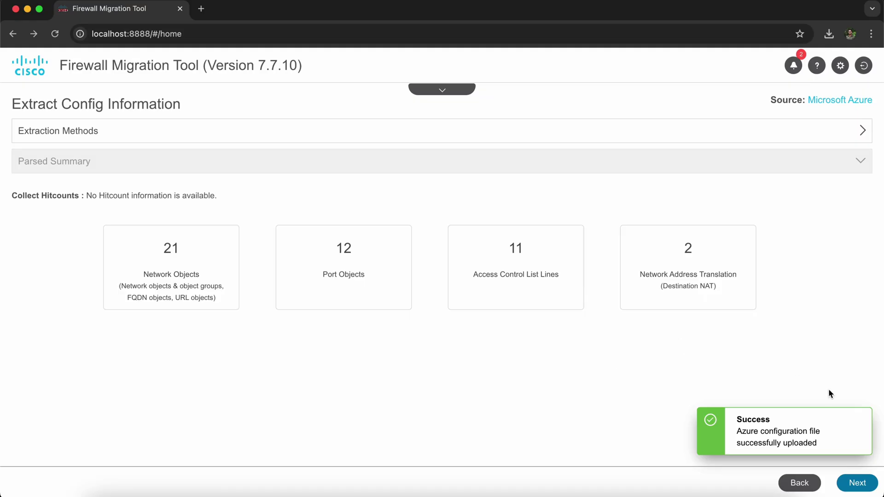
left_click(855, 482)
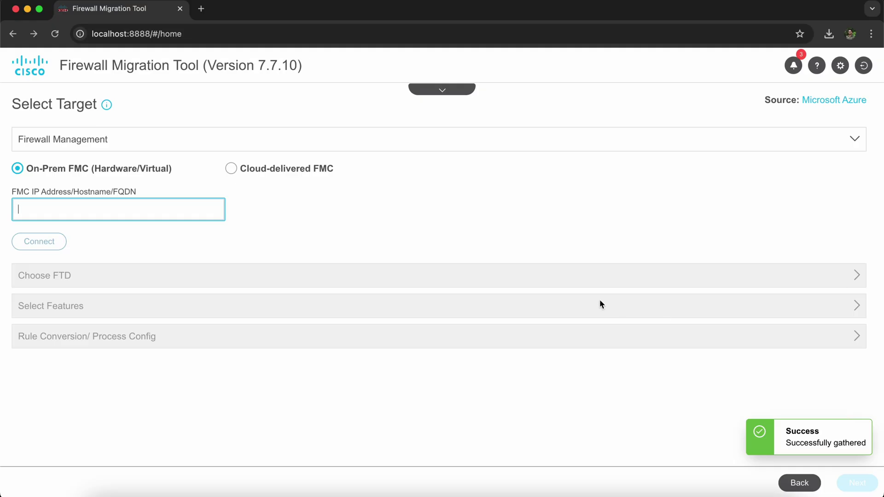
Step: Connect to the FMC at 10.48.138.22 and log in with the admin username and password
type("10.48.138.22")
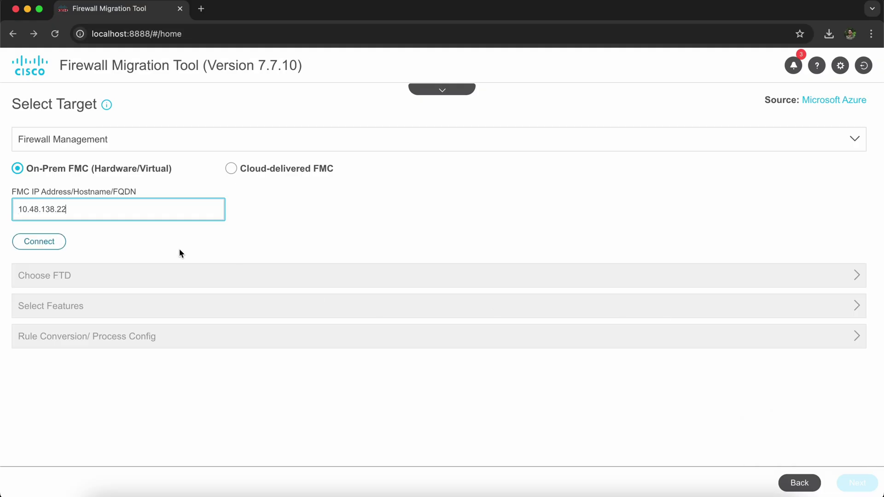
key("Return")
key("Tab")
type("admin")
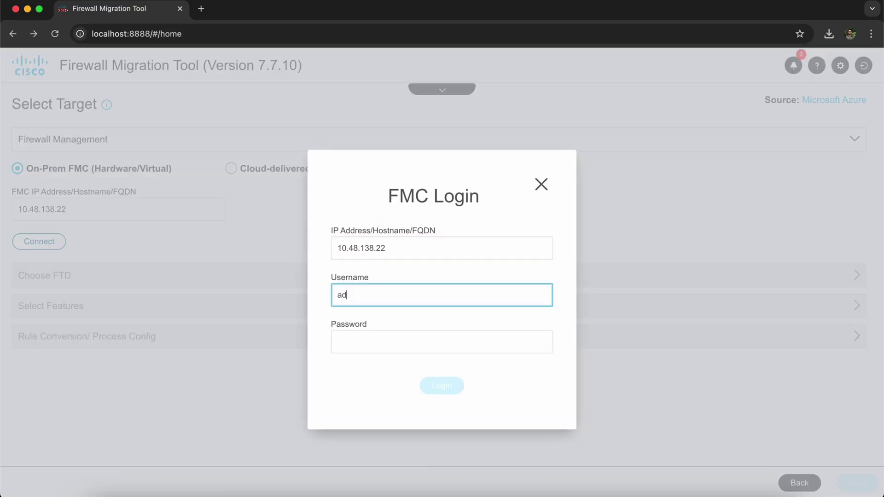
key("Tab")
type("••••••••••")
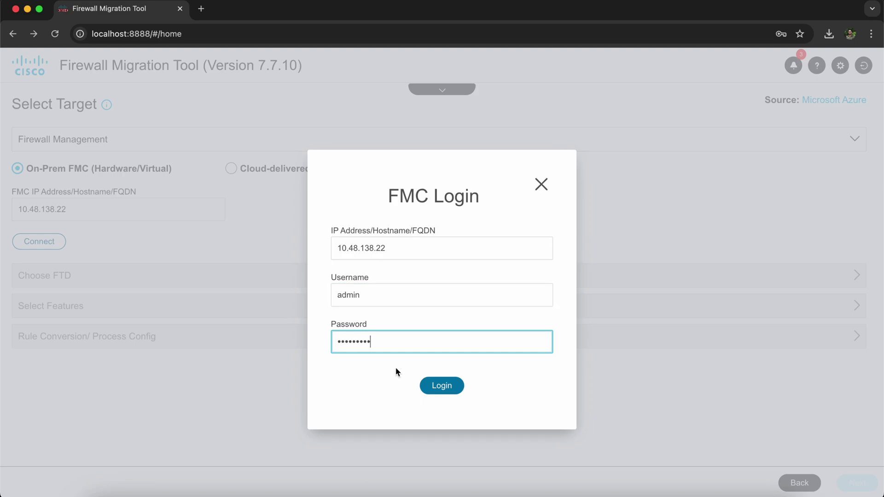
left_click(432, 383)
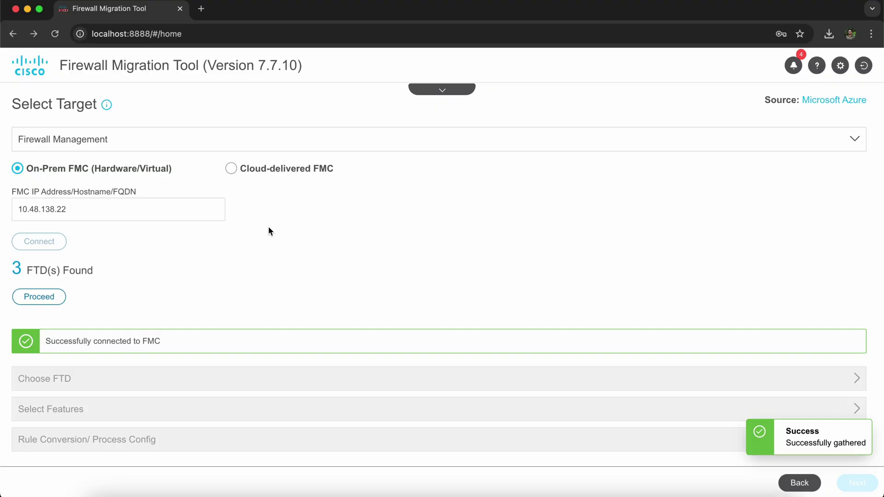
Step: Make FTD-2 the target device and keep the Access Control, NAT and referenced-objects features
left_click(47, 297)
left_click(77, 235)
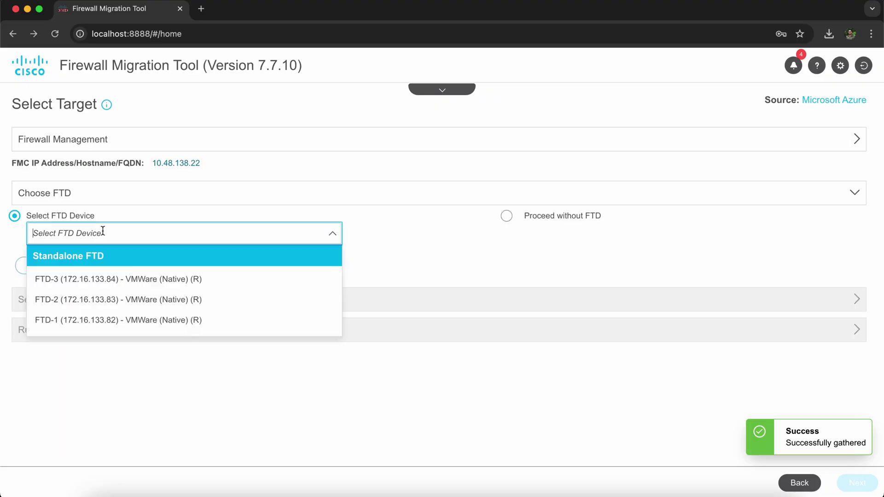
left_click(91, 301)
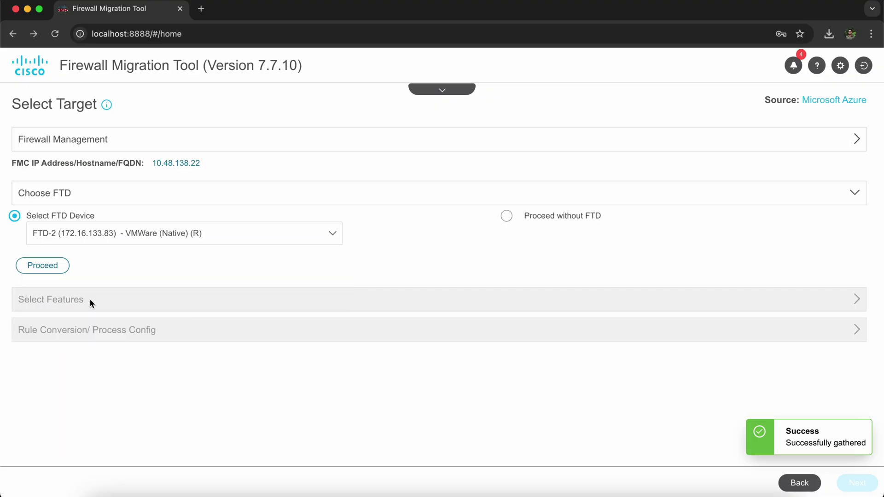
left_click(57, 267)
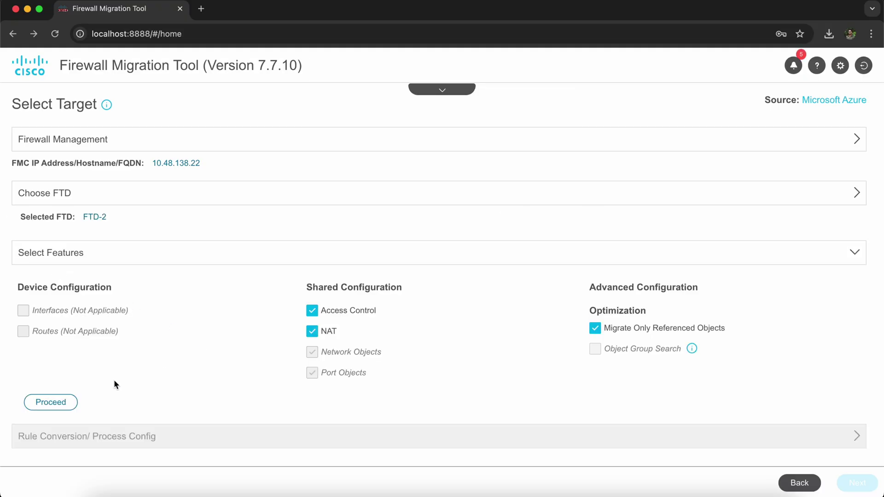
left_click(69, 402)
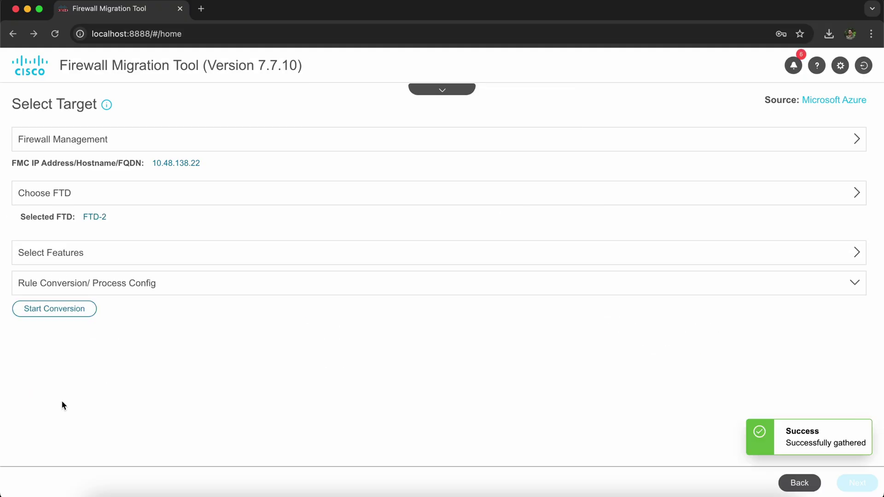
Step: Convert the Azure rules with no parsing errors and go on to review the 13 rules
left_click(74, 307)
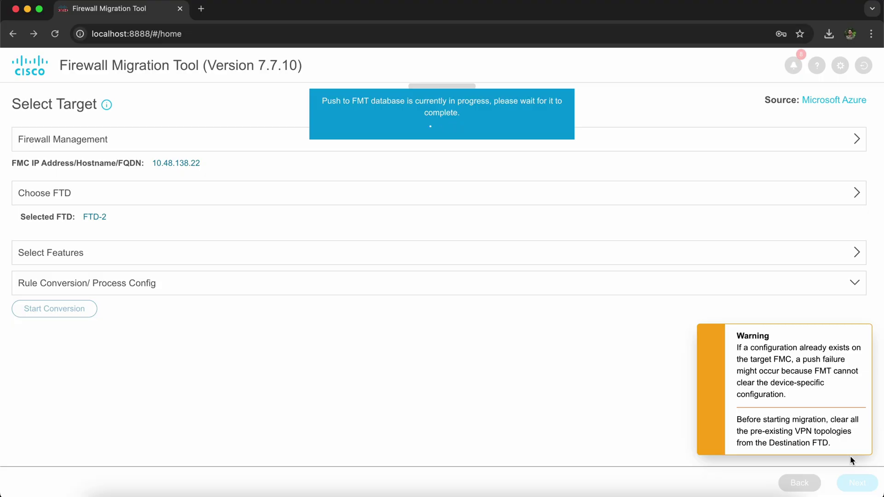
scroll(668, 413, "down", 2)
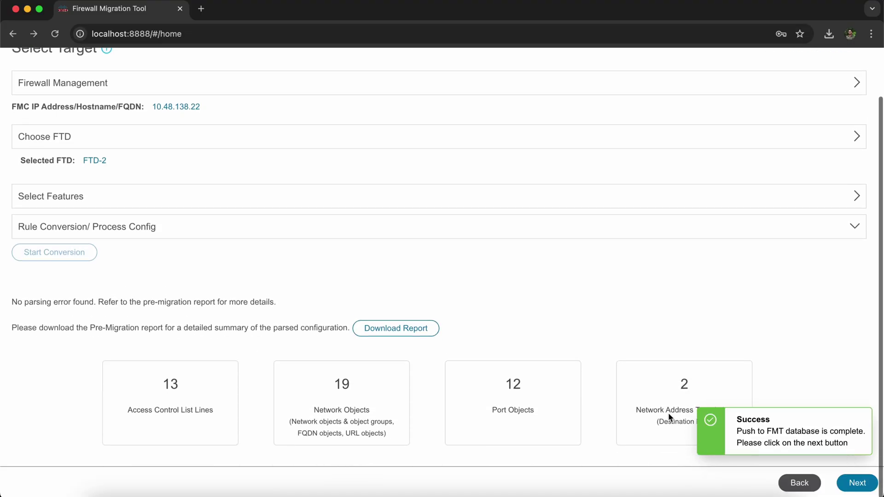
left_click(858, 483)
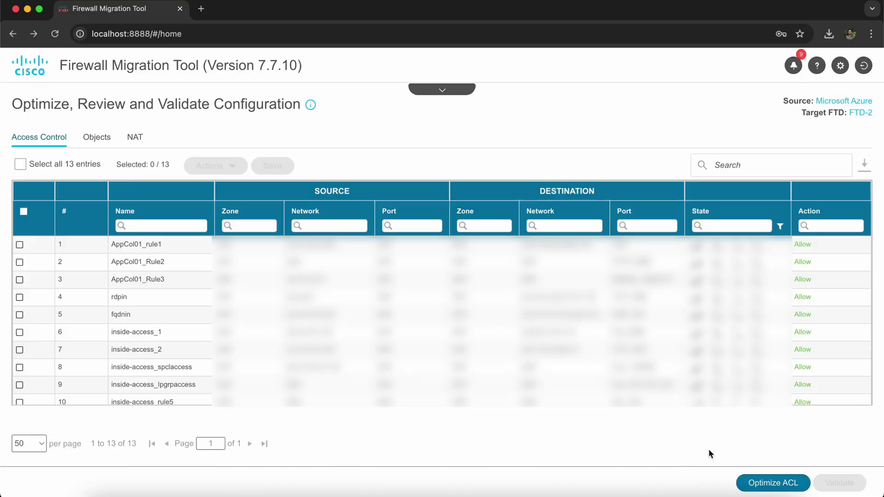
Step: Browse the access rules, the network, port and URL objects, and the NAT rules, then validate with no conflicts
scroll(489, 345, "down", 3)
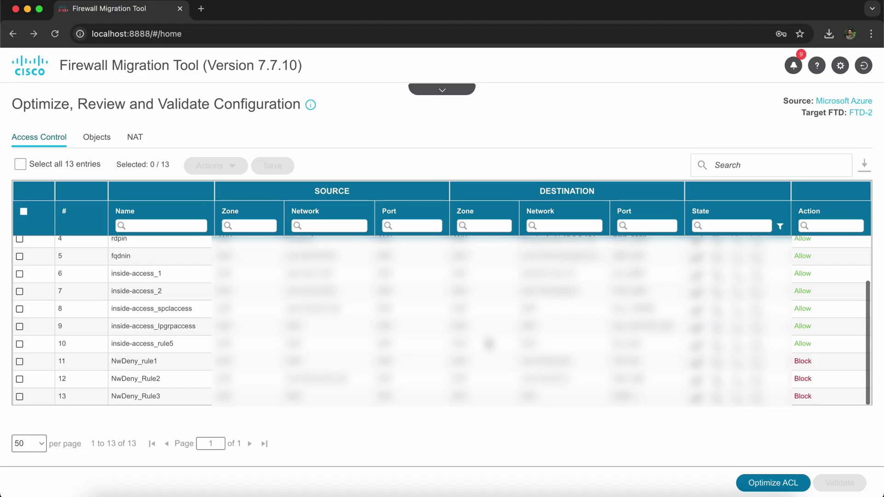
scroll(489, 344, "up", 3)
left_click(95, 142)
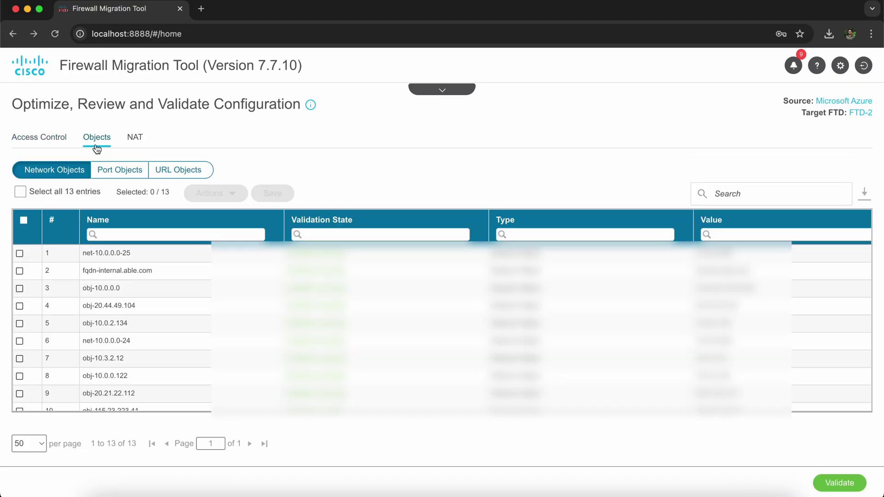
scroll(182, 274, "down", 3)
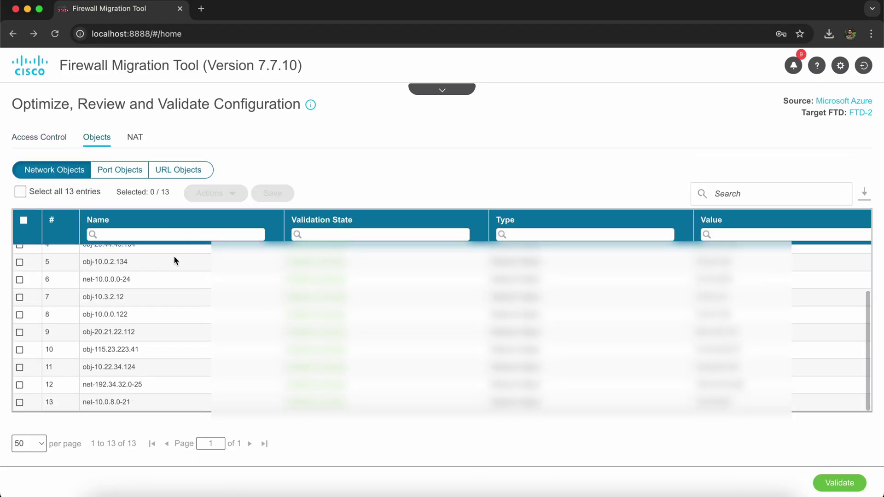
left_click(120, 171)
scroll(150, 300, "down", 2)
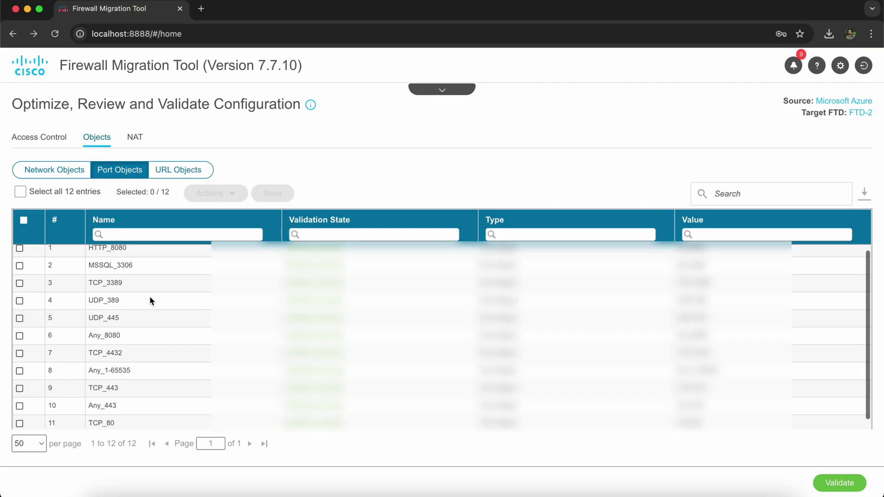
left_click(179, 170)
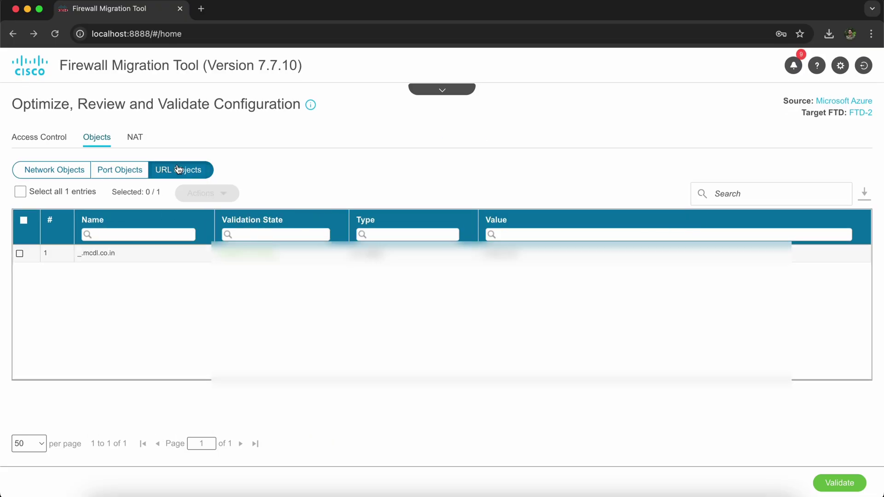
left_click(135, 142)
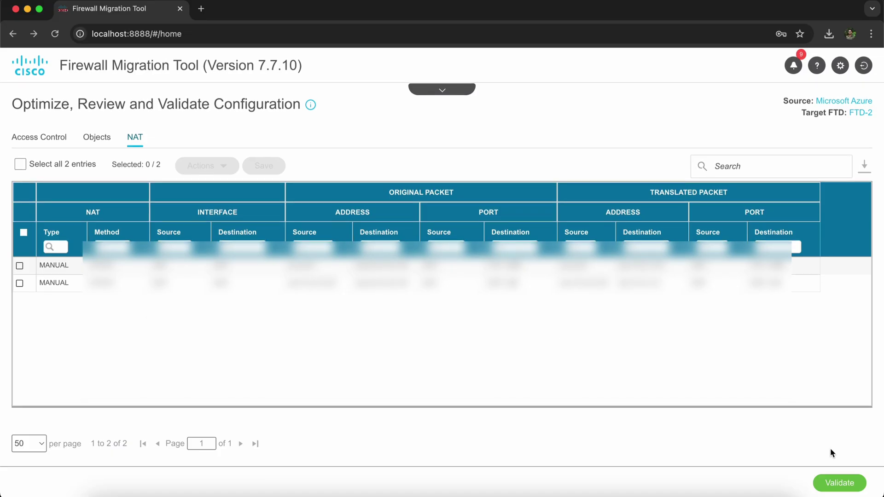
left_click(828, 484)
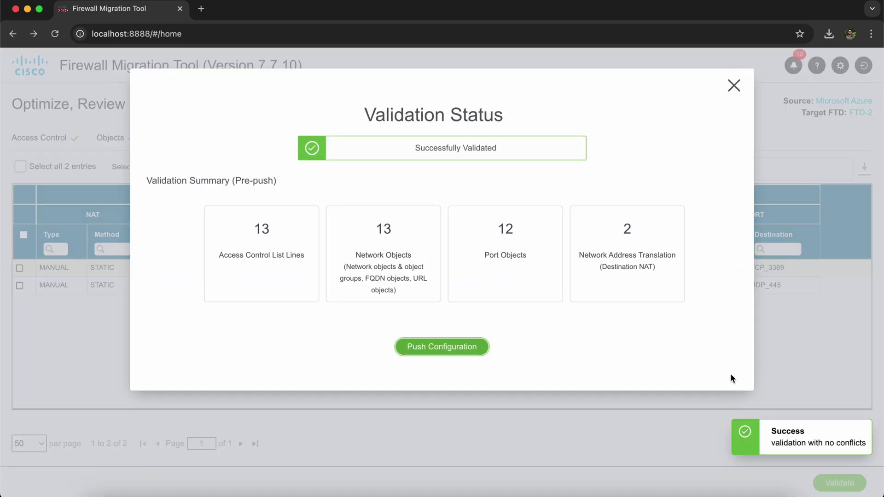
Step: Push the validated configuration to FTD-2 through the FMC and confirm the push
left_click(461, 346)
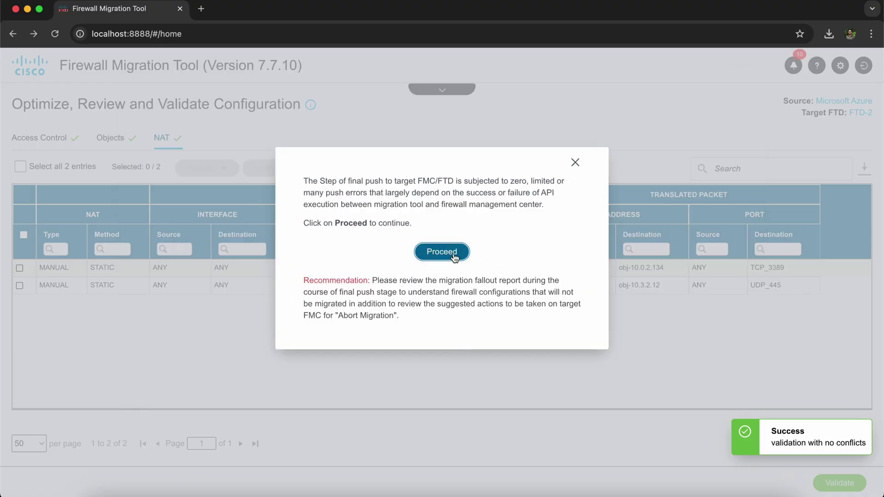
left_click(454, 253)
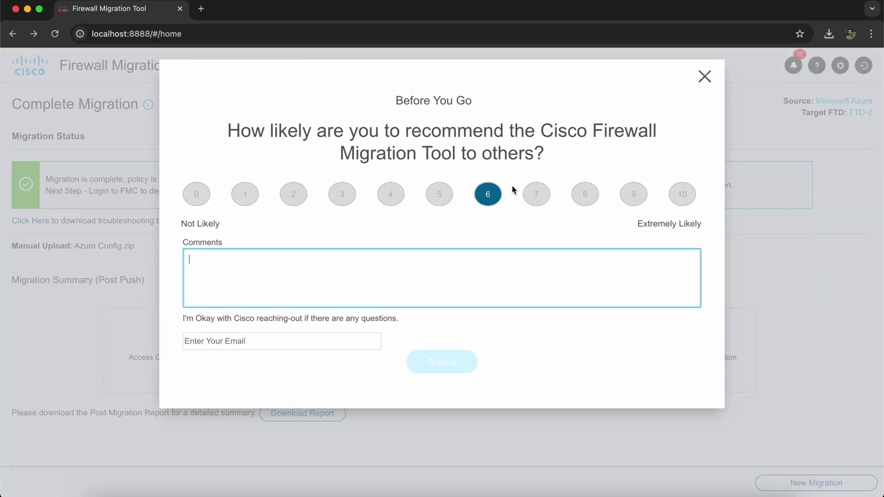
Step: Give the tool a rating of 10 and close the Before You Go survey
left_click(683, 192)
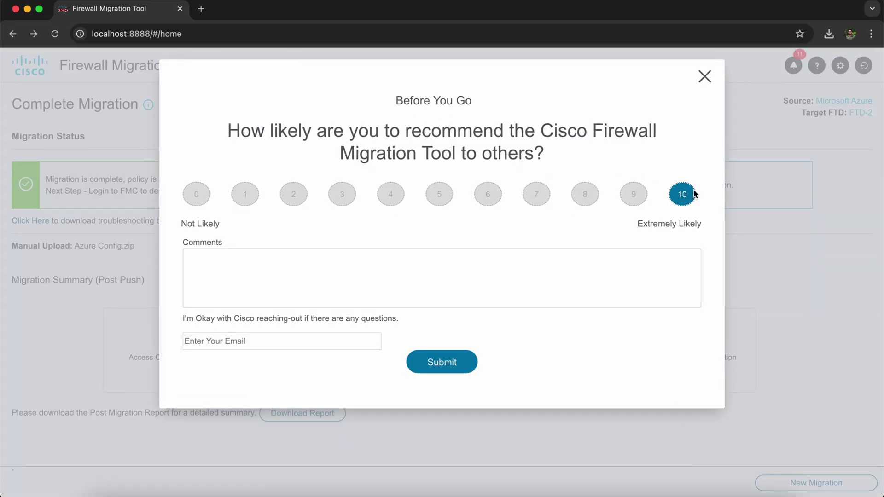
left_click(704, 75)
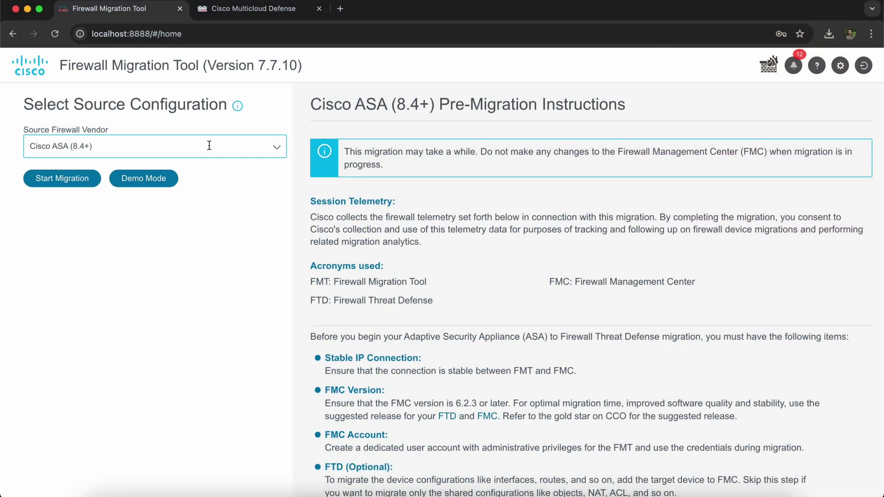
Step: Choose Fortinet (5.0+) as the source firewall vendor and begin the migration
left_click(210, 146)
left_click(96, 320)
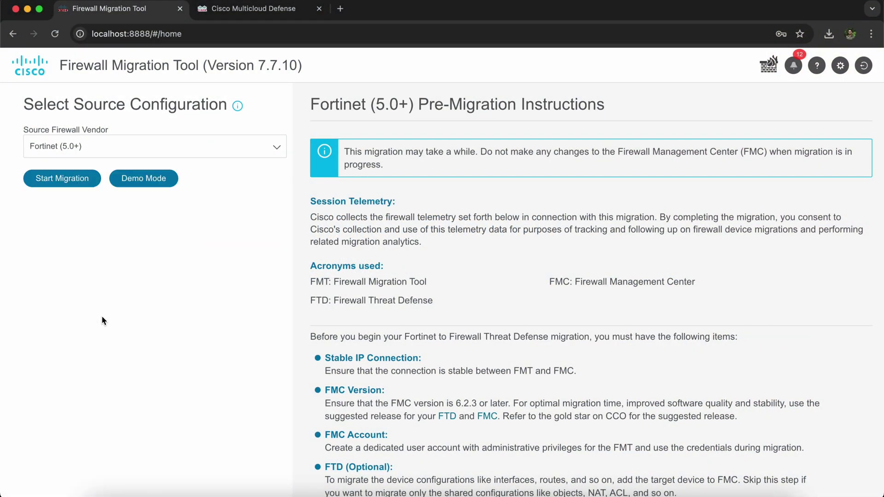
left_click(87, 184)
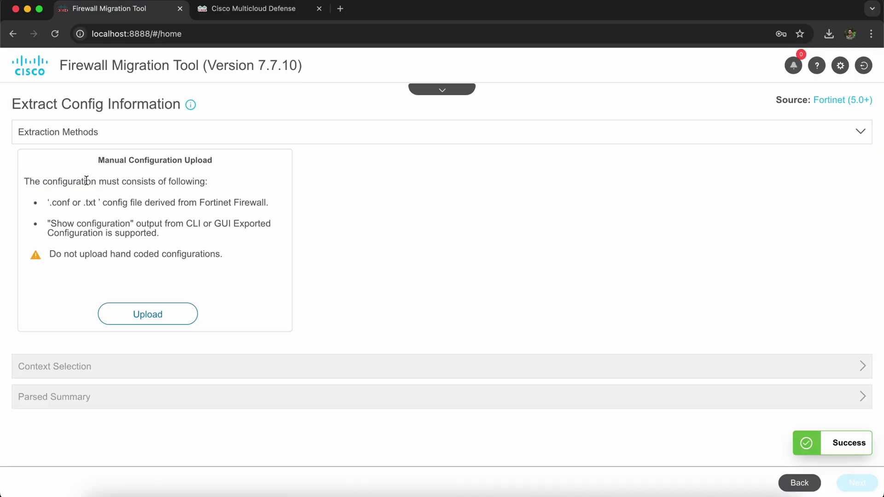
Step: Upload Fortinet Config.conf and accept its parsed summary: 27 network objects, 96 port objects, 3 NAT
left_click(160, 313)
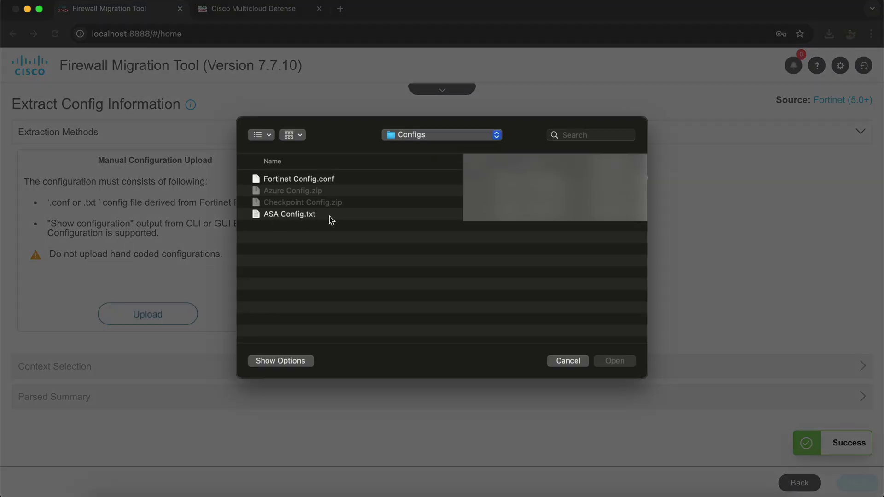
left_click(297, 179)
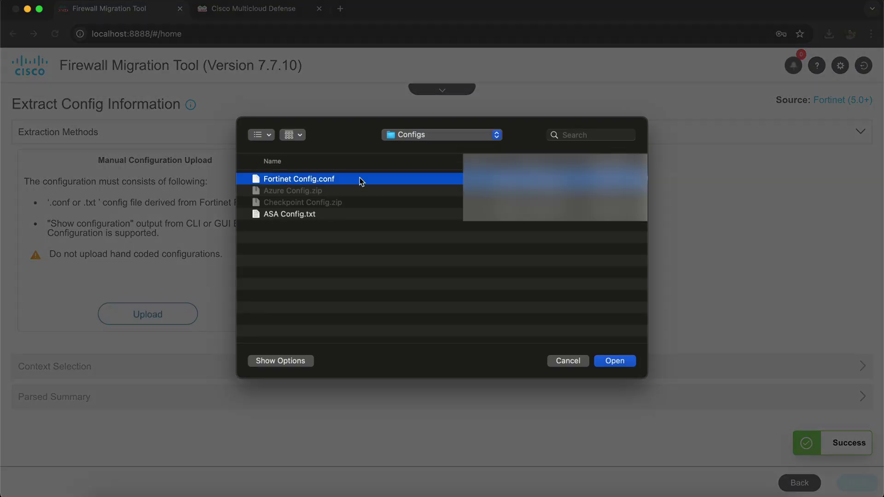
left_click(608, 365)
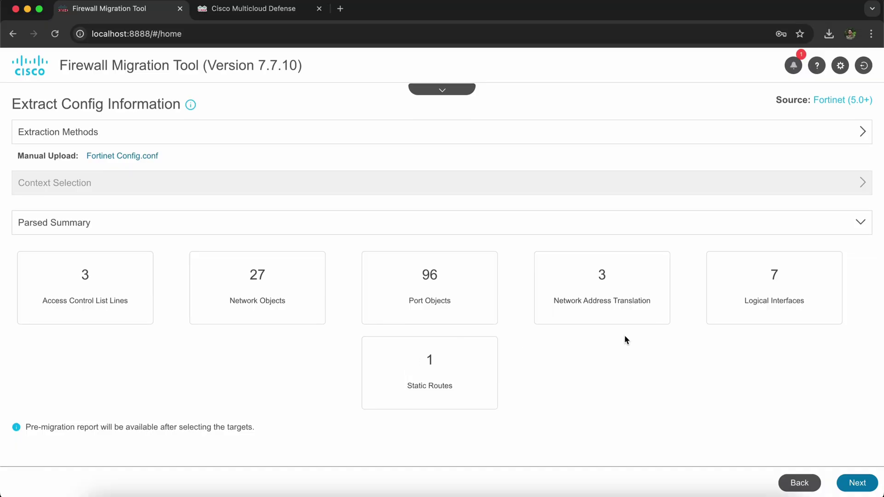
left_click(856, 483)
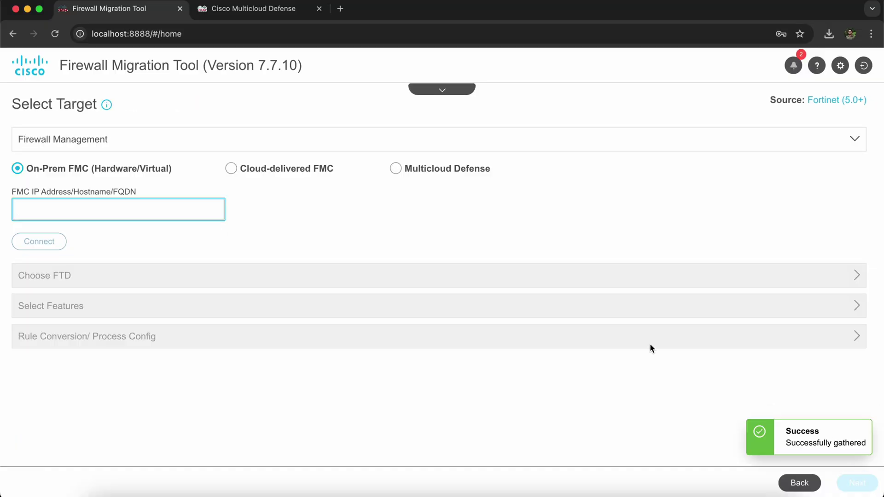
Step: Choose Multicloud Defense as the target and copy the portal's base address from the MCD tab
left_click(409, 166)
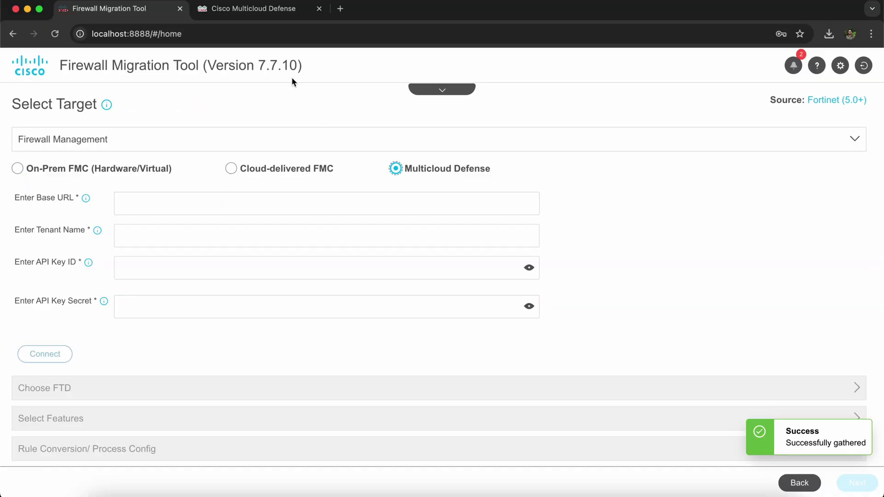
left_click(245, 19)
left_click(202, 33)
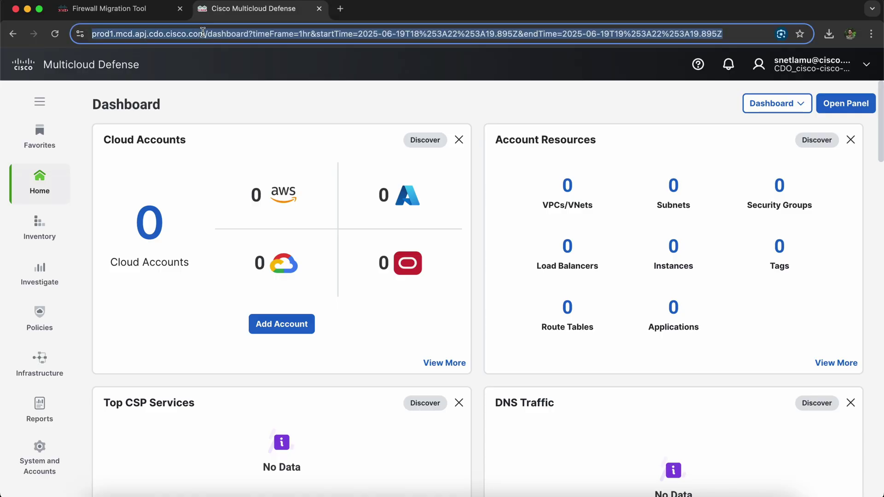
left_click(204, 33)
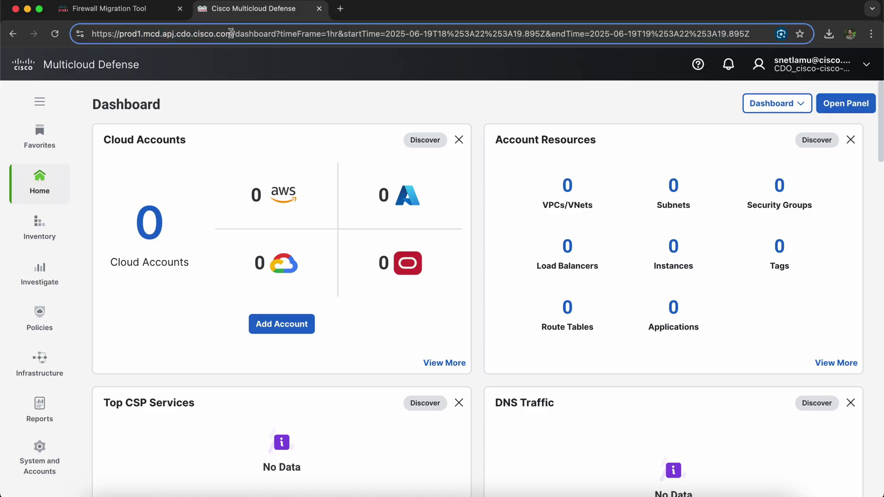
left_click_drag(233, 33, 120, 32)
key("super+c")
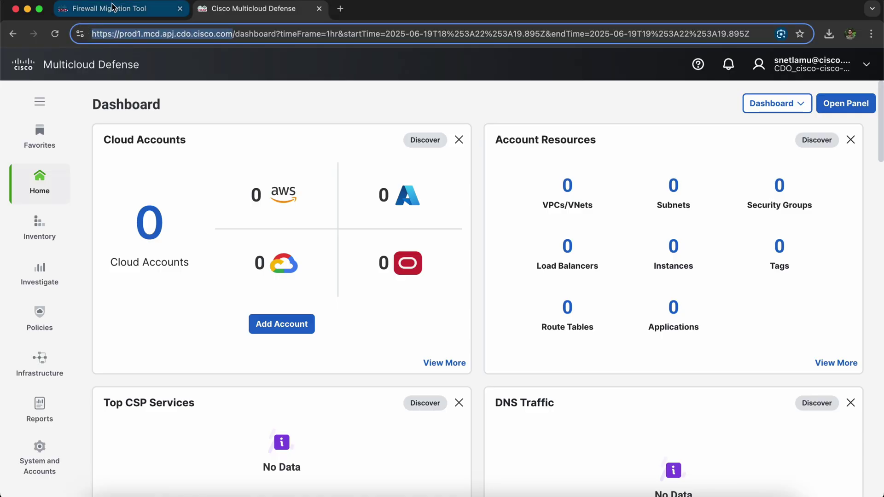
left_click(114, 8)
left_click(156, 203)
key("super+v")
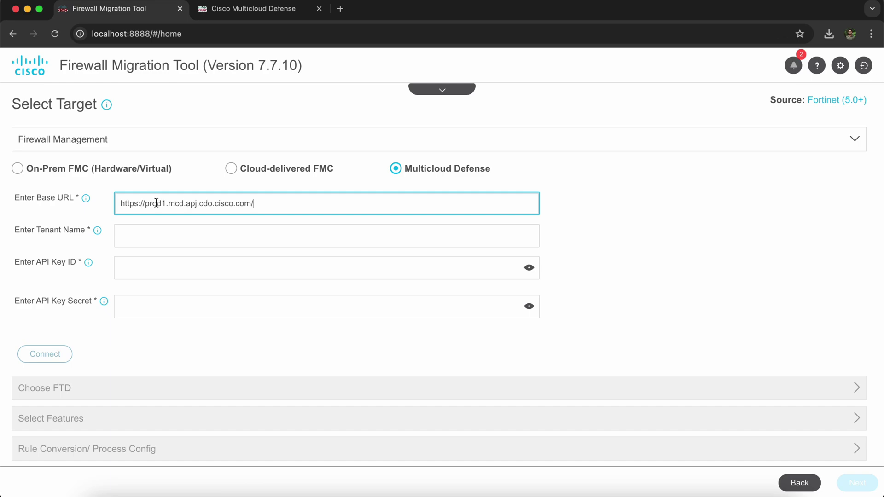
left_click(289, 7)
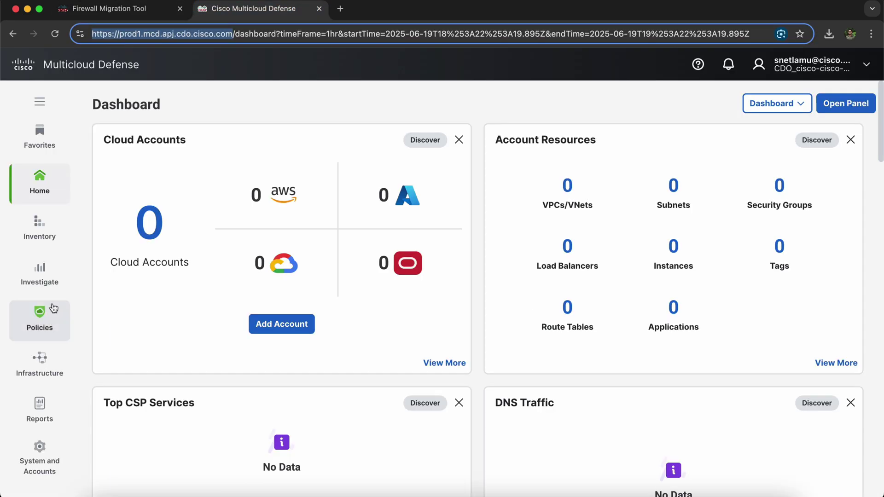
Step: Copy the Default Tenant value from My Profile under System and Accounts
left_click(36, 454)
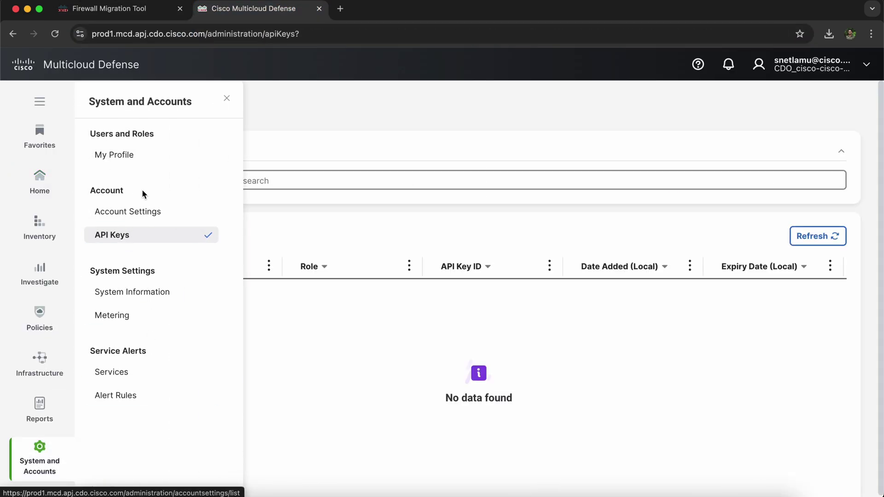
left_click(132, 160)
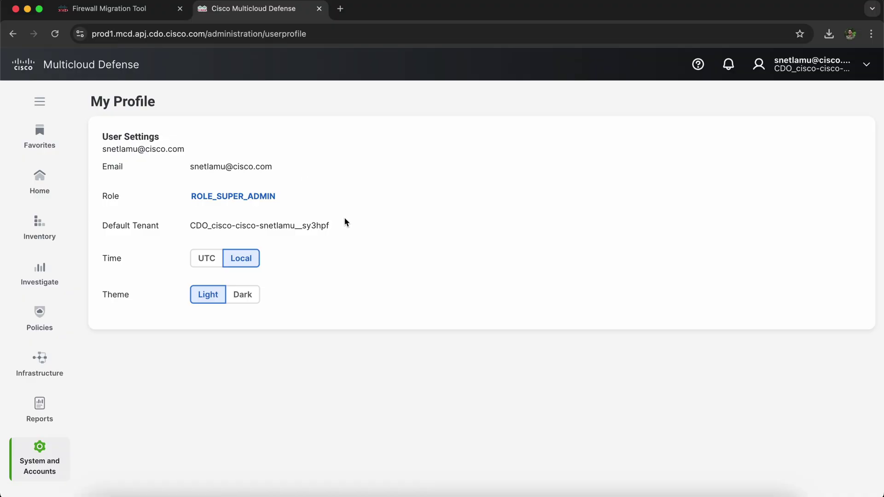
left_click_drag(314, 225, 190, 220)
key("super+c")
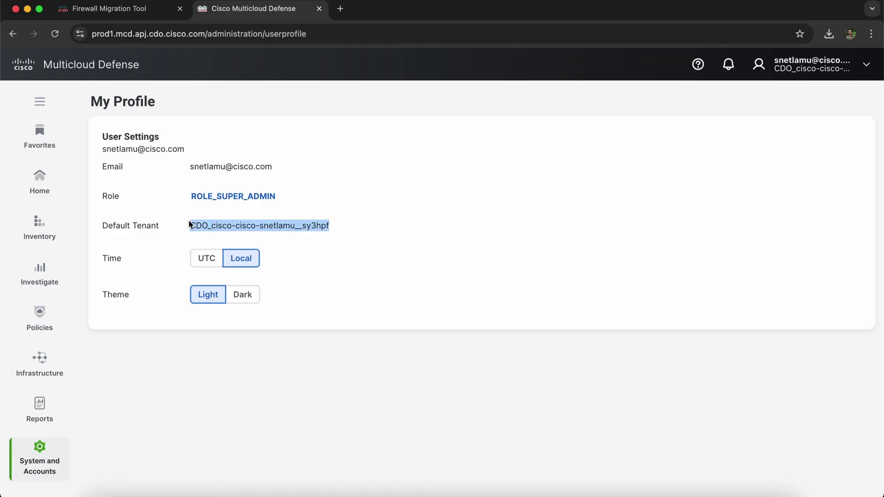
Step: Paste the tenant into Enter Tenant Name, remove the leading space, then open the API Keys page
left_click(119, 13)
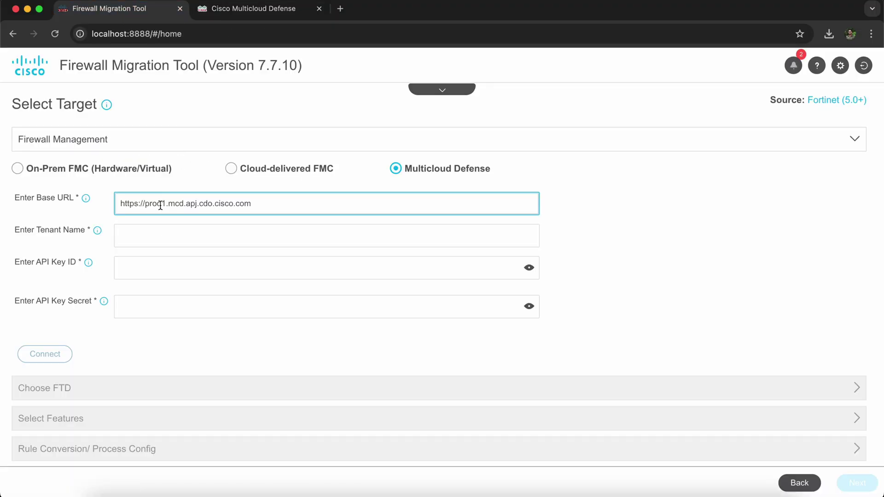
left_click(152, 235)
key("super+v")
key("super+Left")
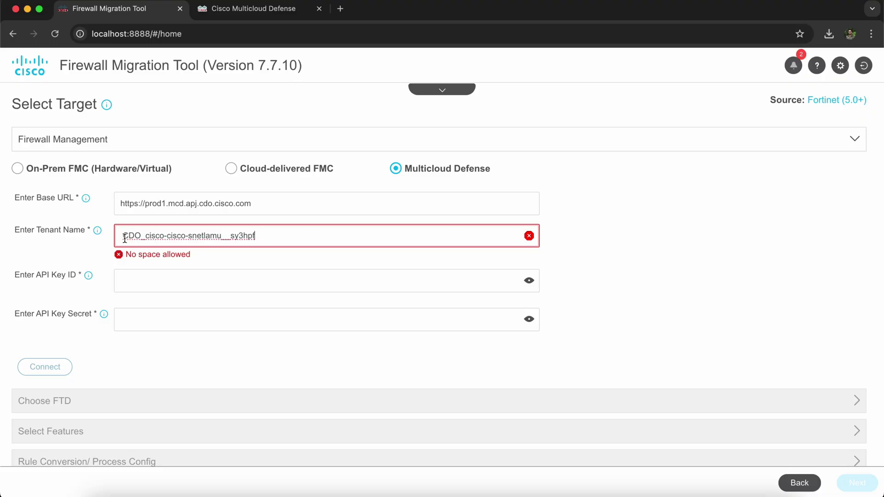
key("Delete")
left_click(269, 12)
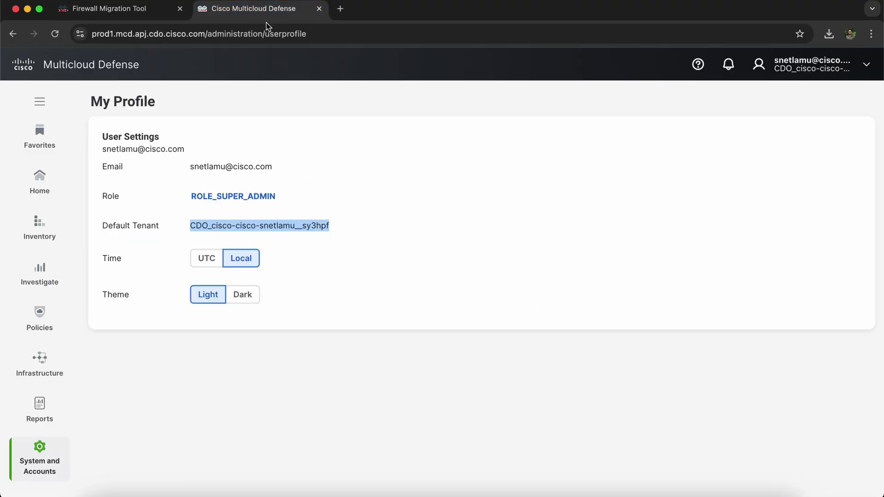
left_click(48, 440)
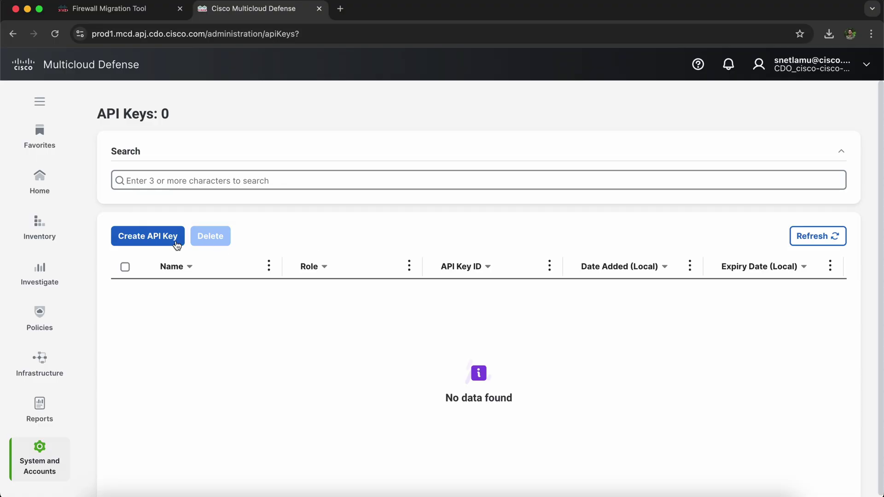
Step: Save a new Multicloud Defense API key 'FMT' with role admin_rw and copy its API Key ID
left_click(147, 236)
left_click(560, 115)
type("FMT")
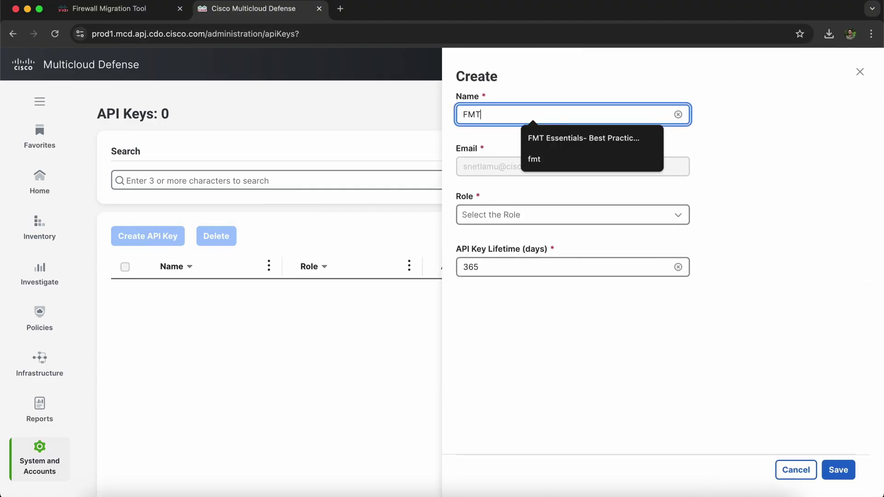
left_click(533, 214)
left_click(517, 260)
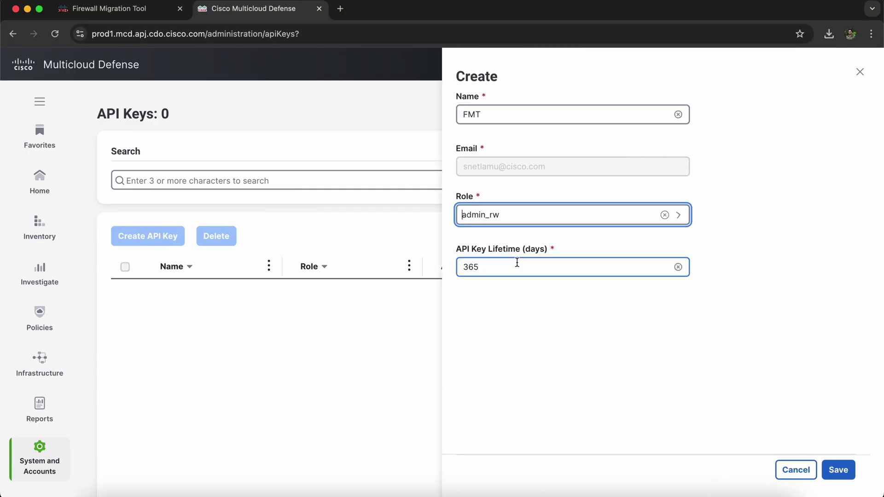
left_click(836, 470)
left_click(778, 372)
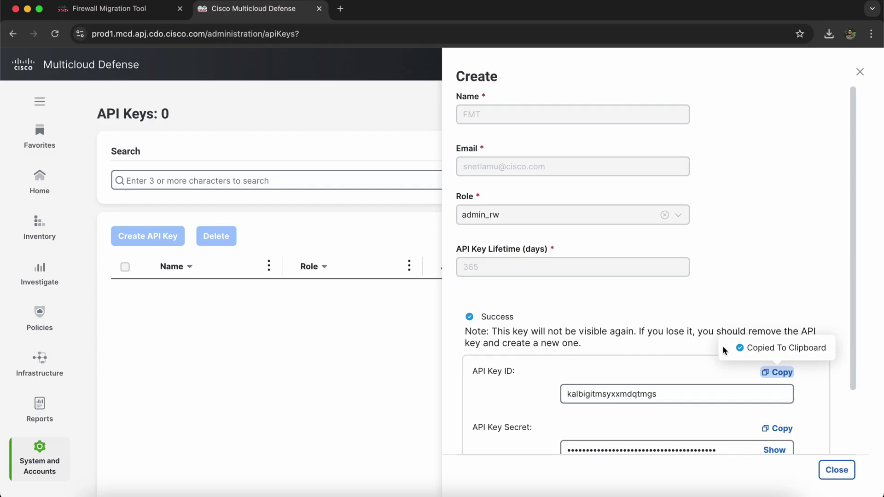
left_click(140, 14)
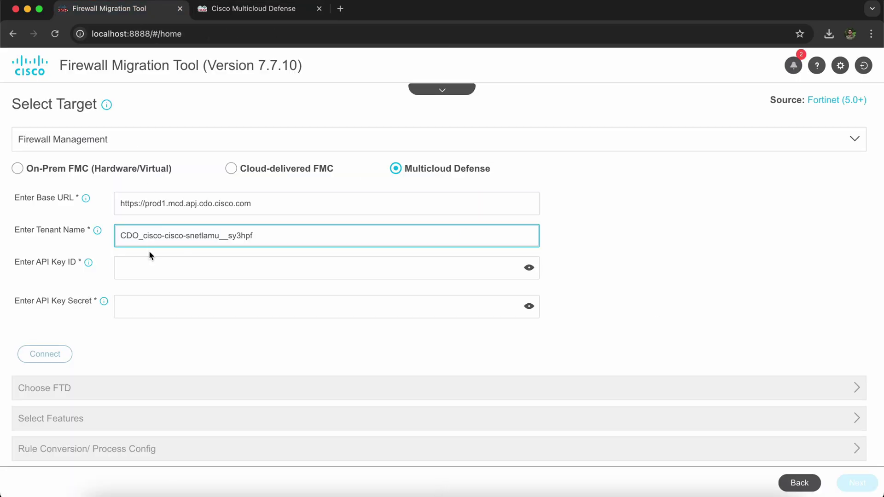
Step: Fill the migration tool's API Key ID and API Key Secret fields with the new key's values
left_click(148, 271)
key("super+v")
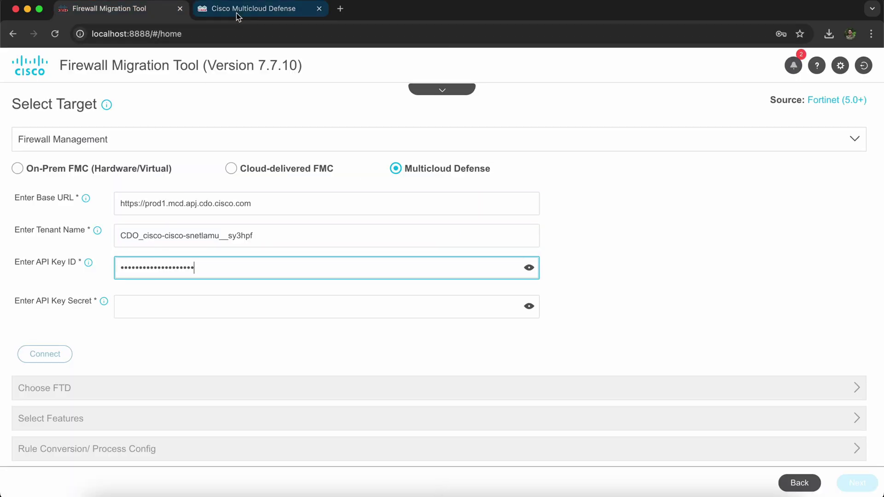
left_click(236, 13)
left_click(778, 429)
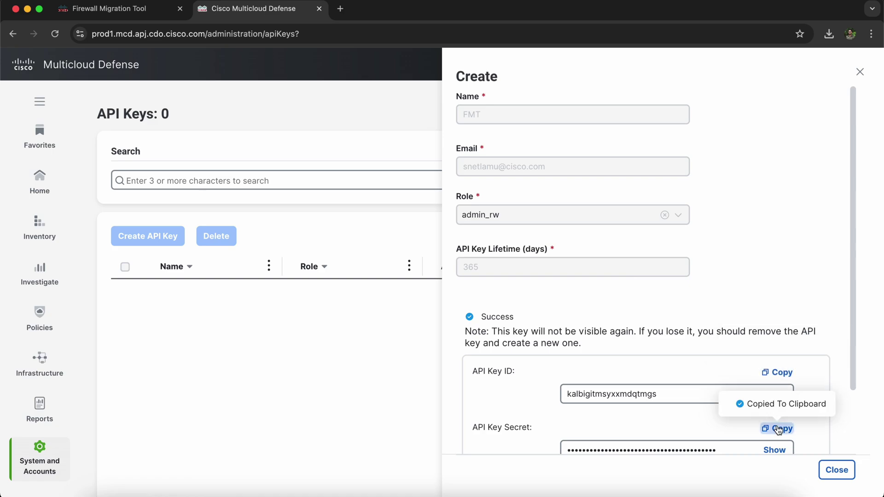
left_click(138, 10)
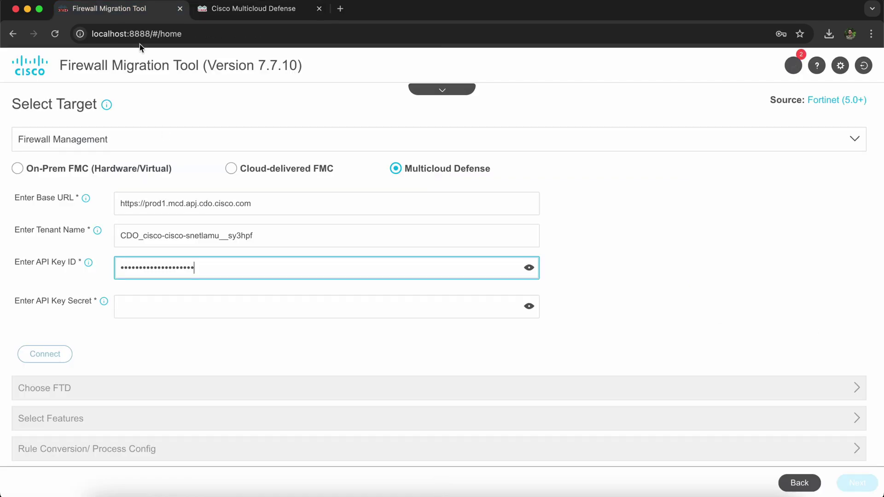
left_click(176, 306)
key("super+v")
Step: Connect to the Multicloud Defense tenant, keep Access Control and URL Objects, and begin conversion
left_click(49, 355)
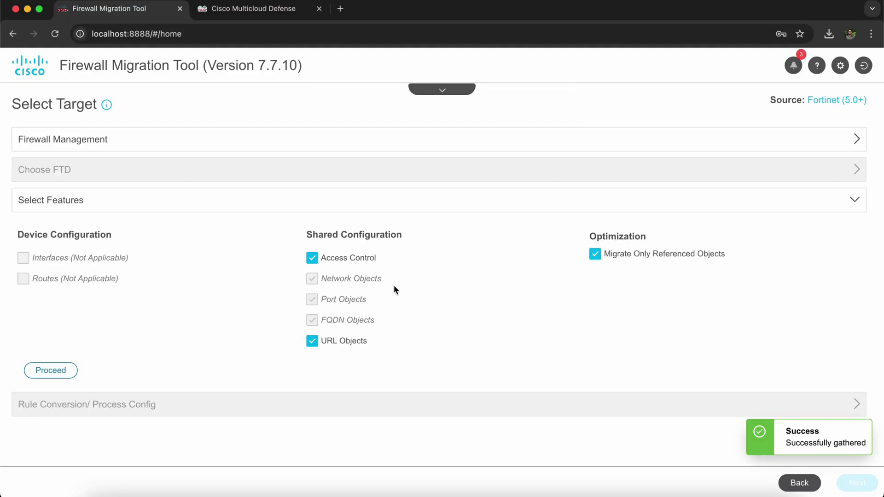
left_click(58, 371)
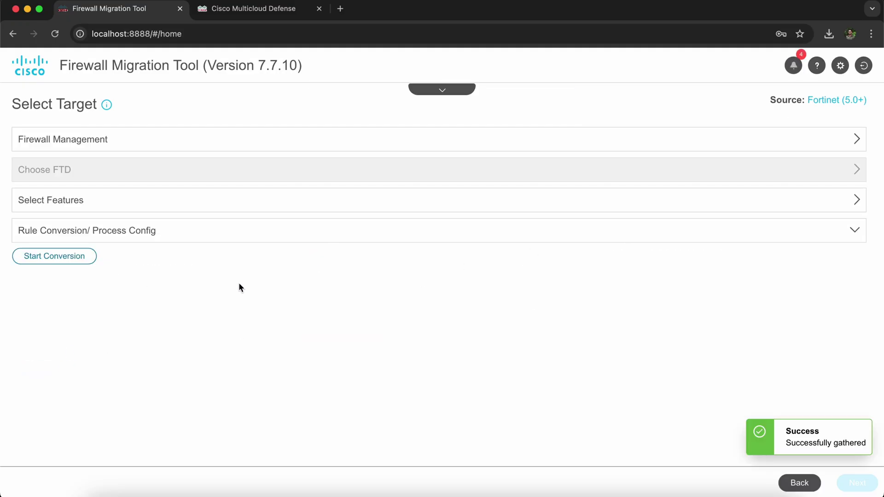
left_click(78, 256)
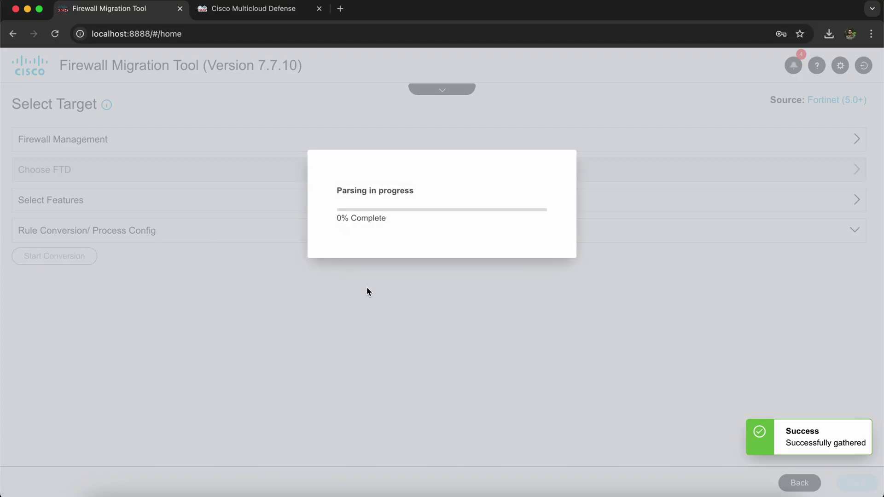
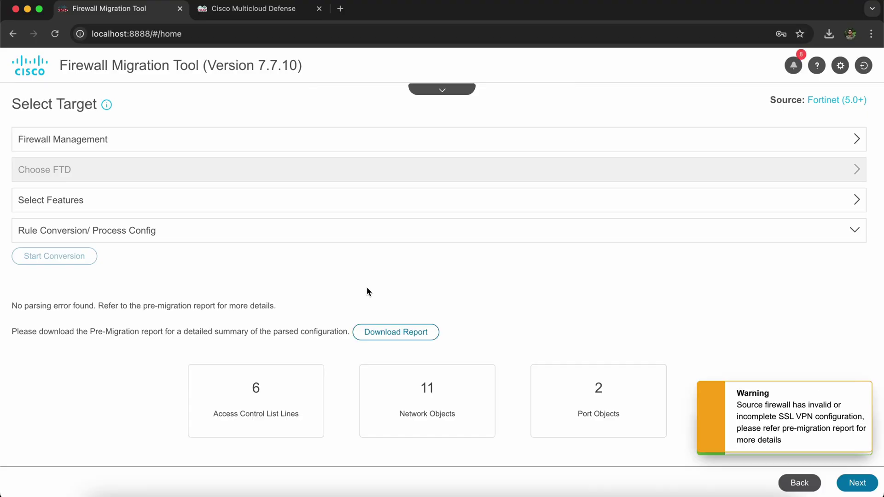
Step: Download the pre-migration report and move on to reviewing the migrated network objects
left_click(395, 333)
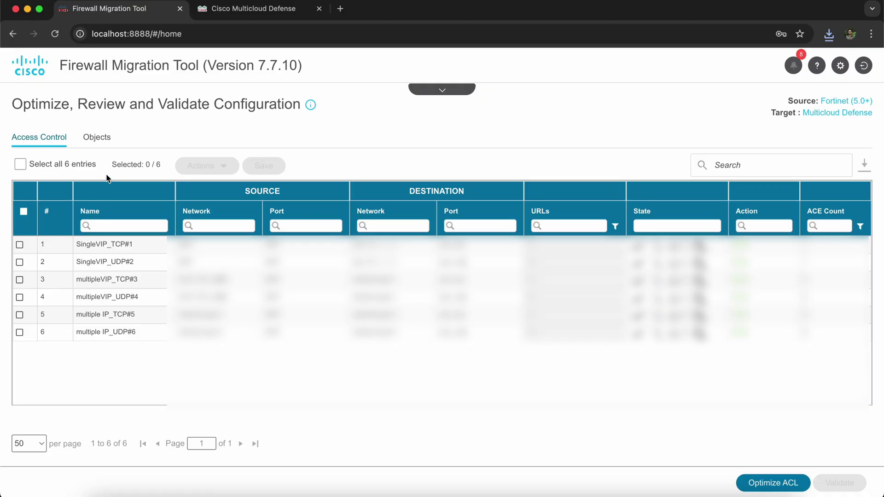
left_click(96, 147)
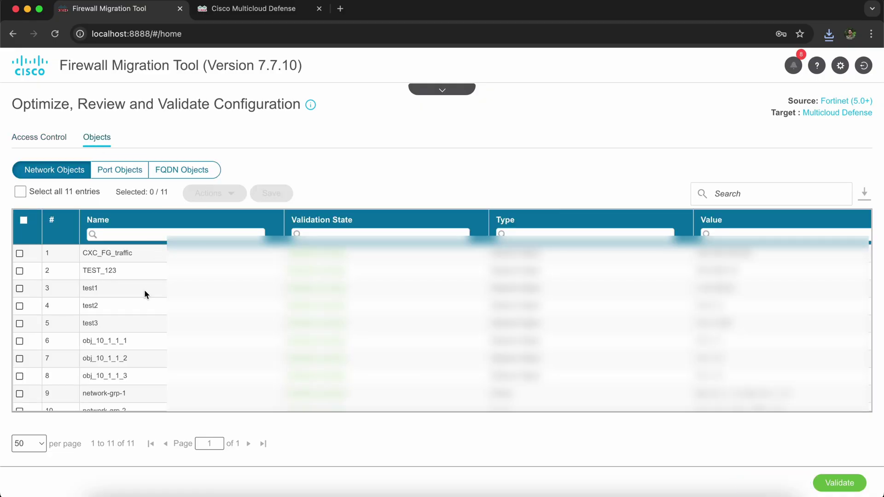
scroll(145, 291, "down", 2)
Step: Check the Port and the empty FQDN object lists, then validate the configuration
left_click(120, 172)
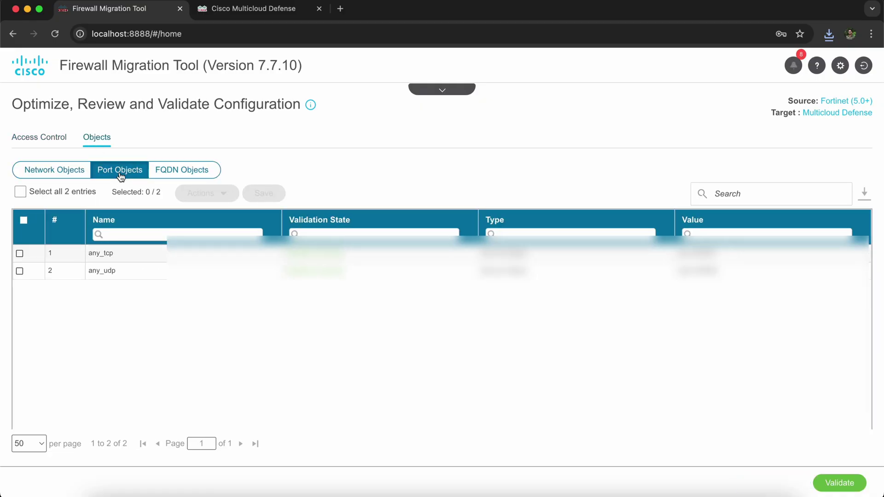
left_click(180, 170)
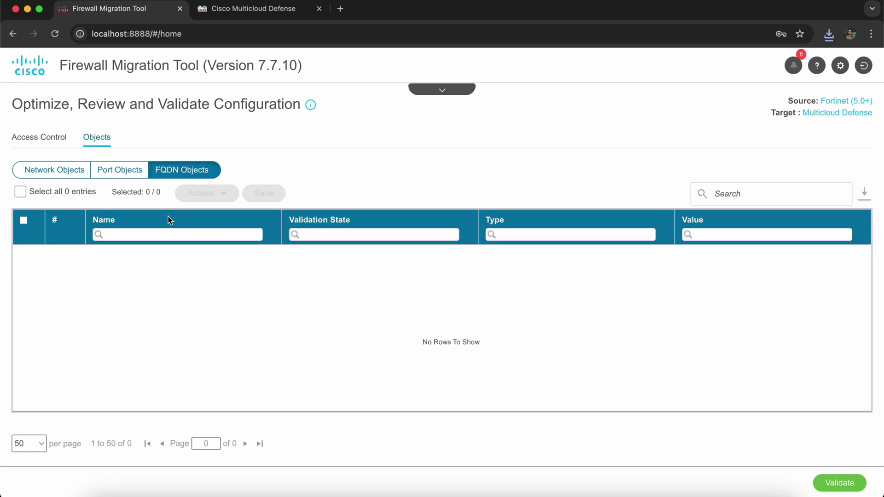
left_click(836, 484)
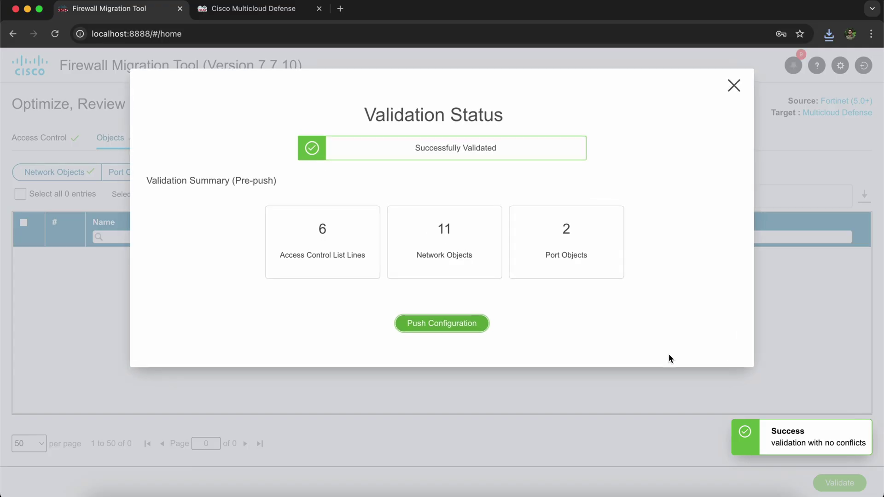
Step: Push the validated configuration to Multicloud Defense, give the survey a 10, and save the post-migration report
left_click(451, 328)
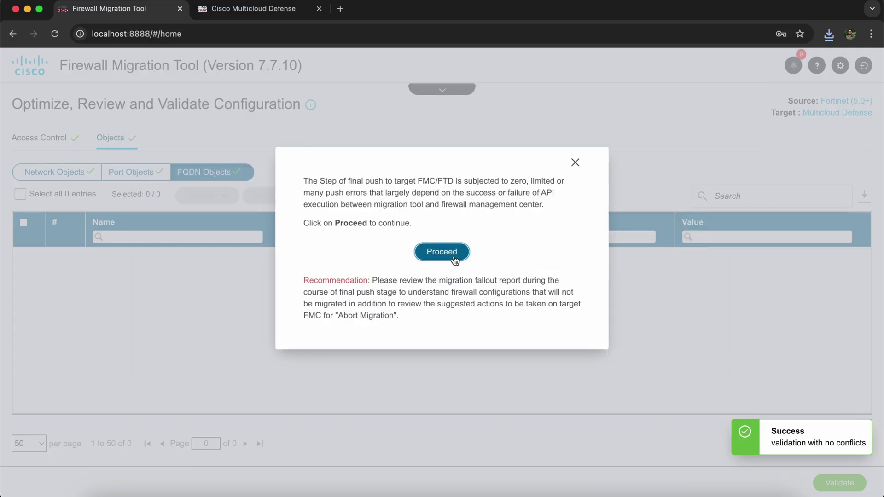
left_click(454, 258)
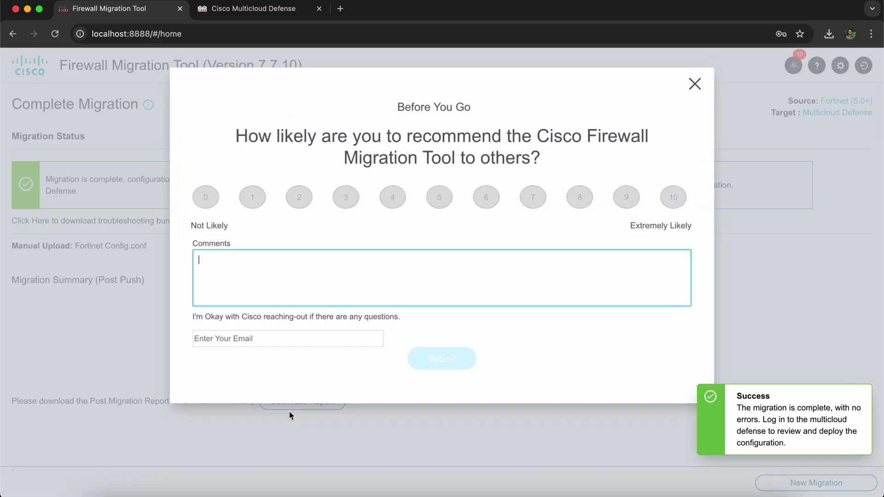
left_click(682, 195)
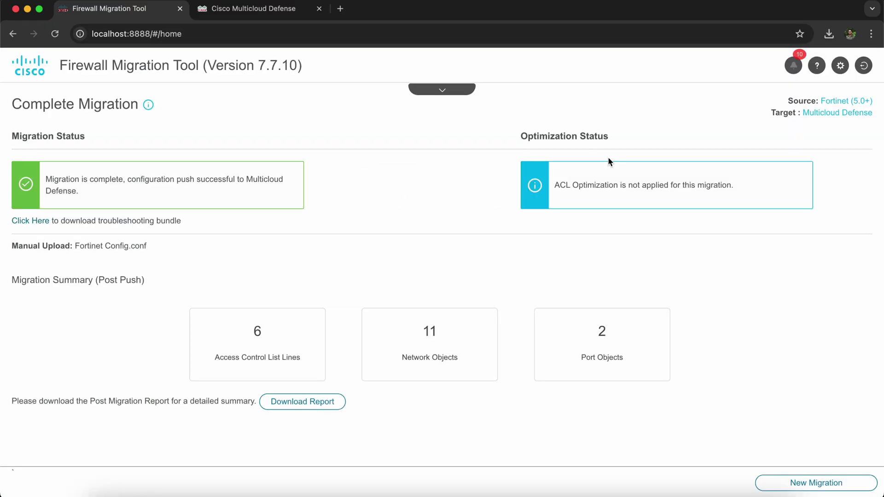
left_click(309, 403)
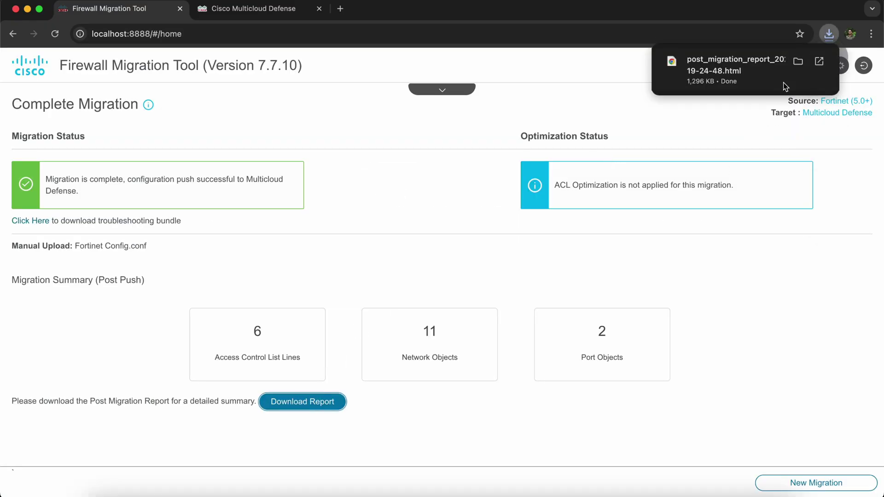
key("ctrl+Tab")
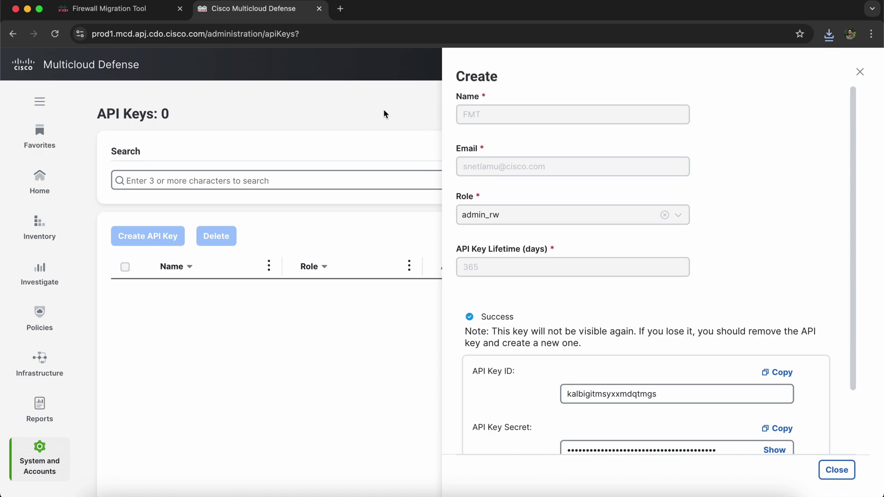
Step: Close the API key panel, scroll through Policies > Addresses, then show Policies > Rule Sets
left_click(836, 477)
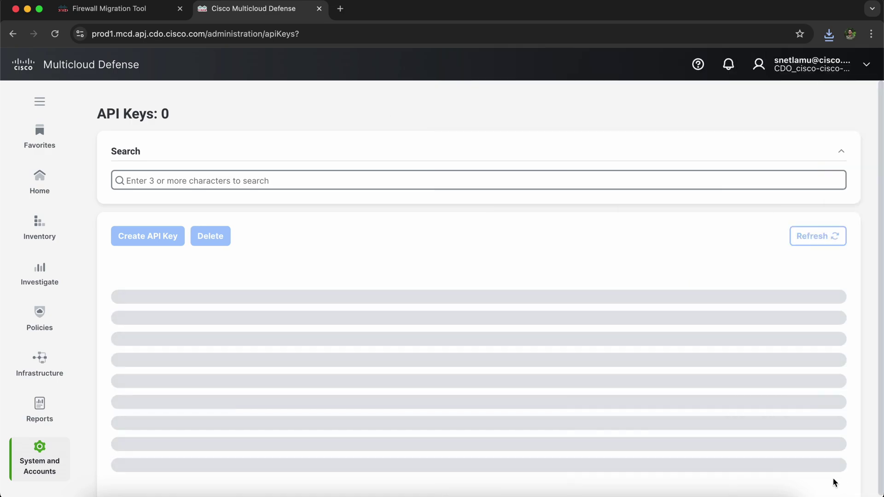
left_click(26, 328)
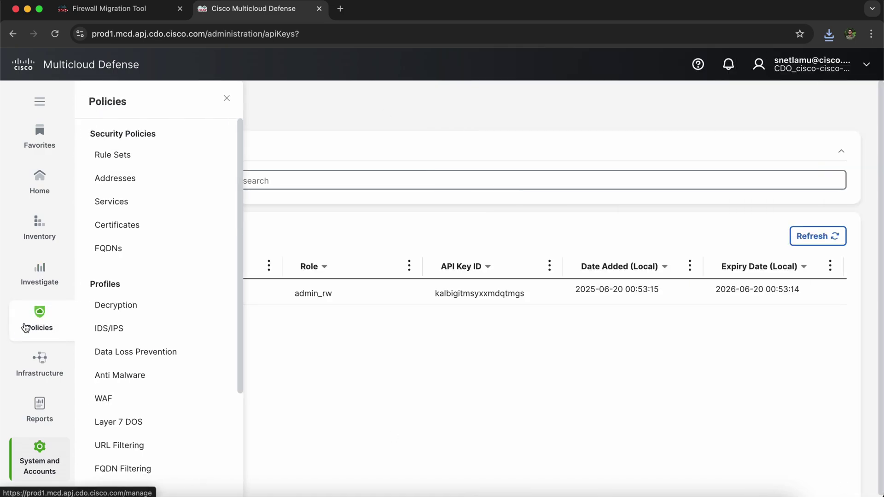
left_click(130, 179)
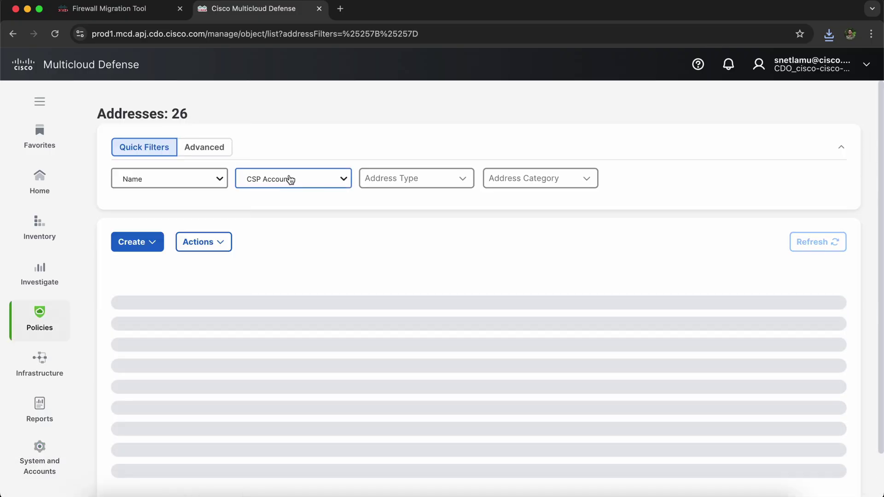
scroll(310, 283, "down", 3)
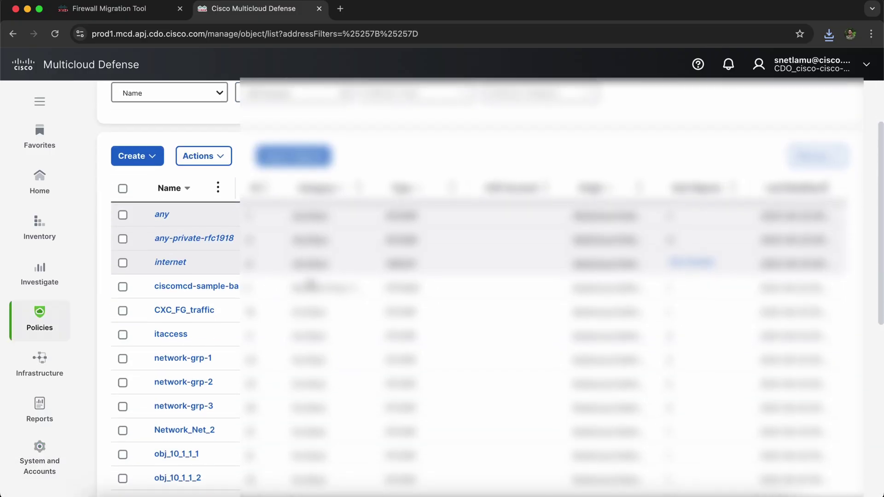
scroll(310, 285, "down", 10)
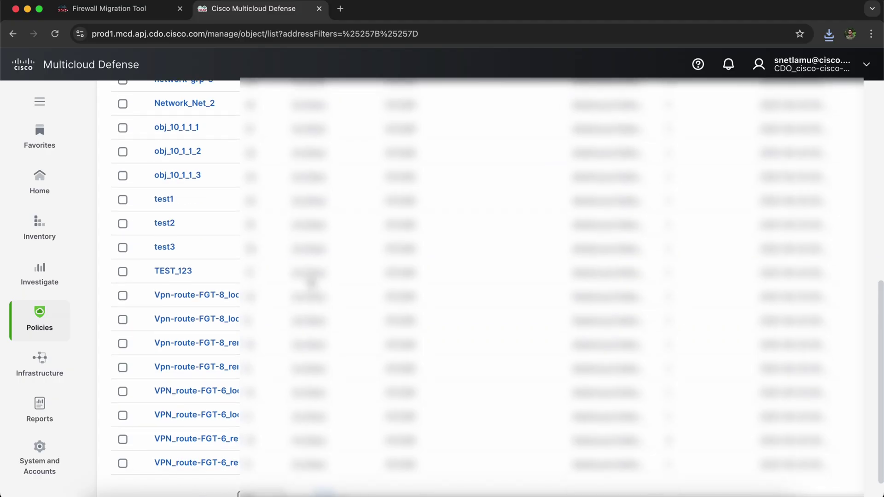
scroll(310, 283, "down", 1)
left_click(50, 325)
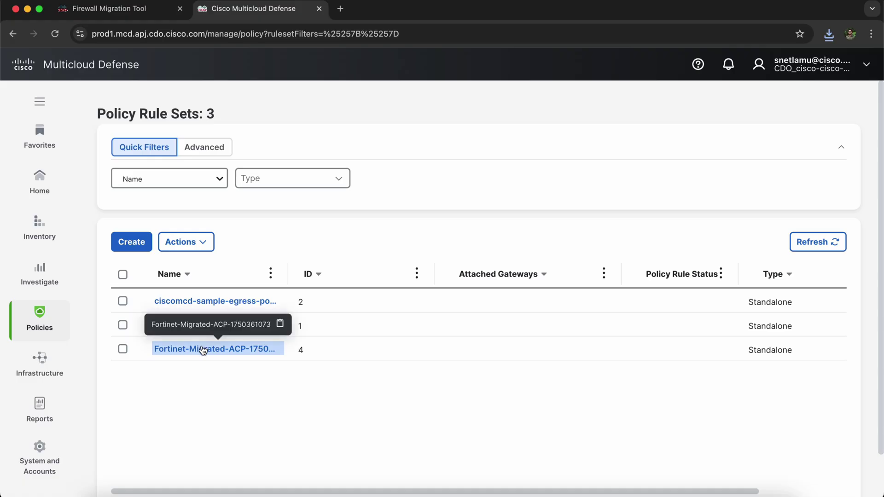
scroll(203, 350, "down", 1)
left_click(215, 322)
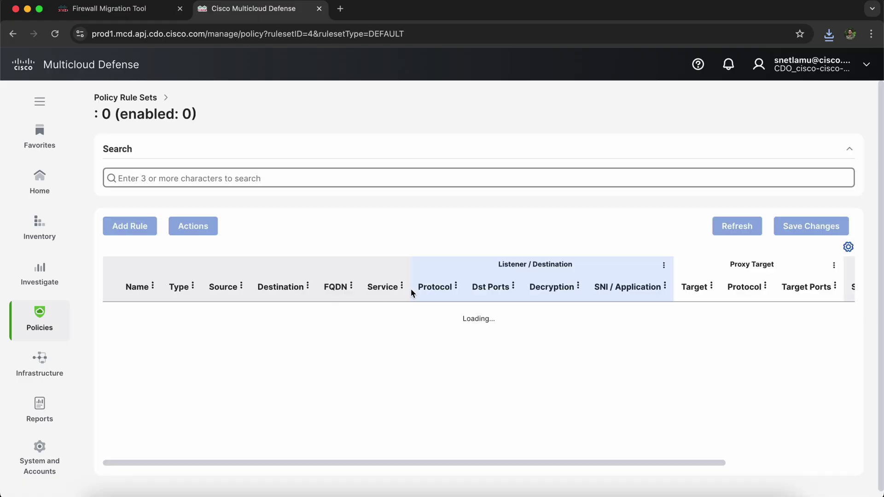
scroll(442, 395, "down", 3)
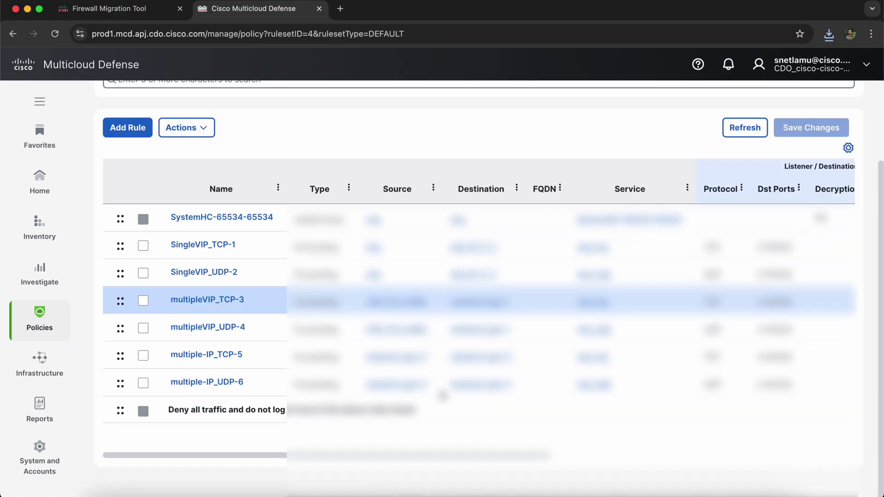
scroll(443, 395, "up", 3)
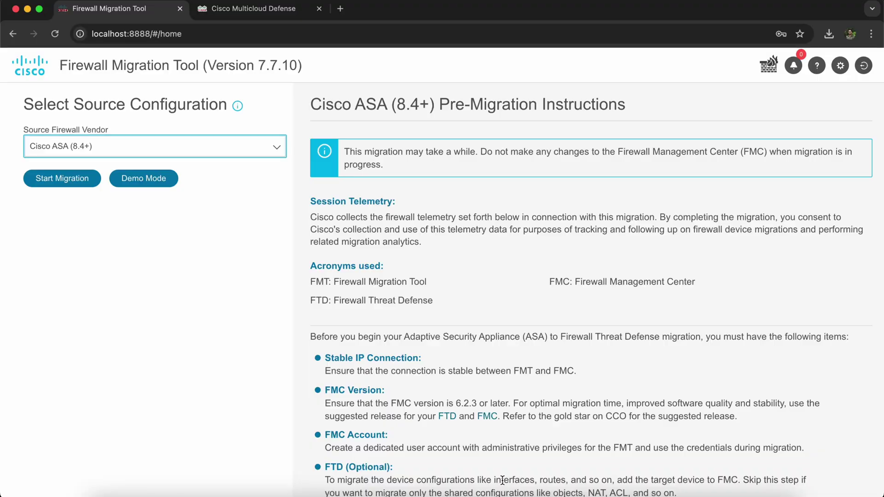
Step: Start a new migration with Check Point (r80-r81) as the source firewall vendor
left_click(277, 149)
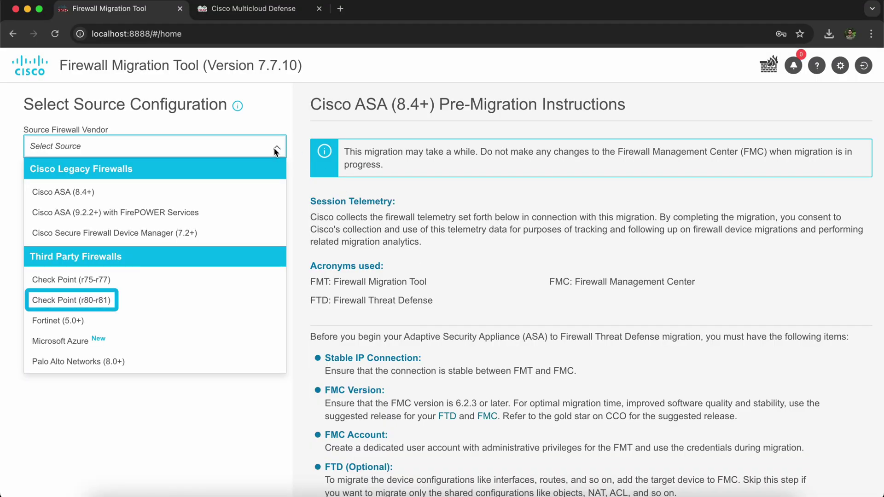
left_click(170, 298)
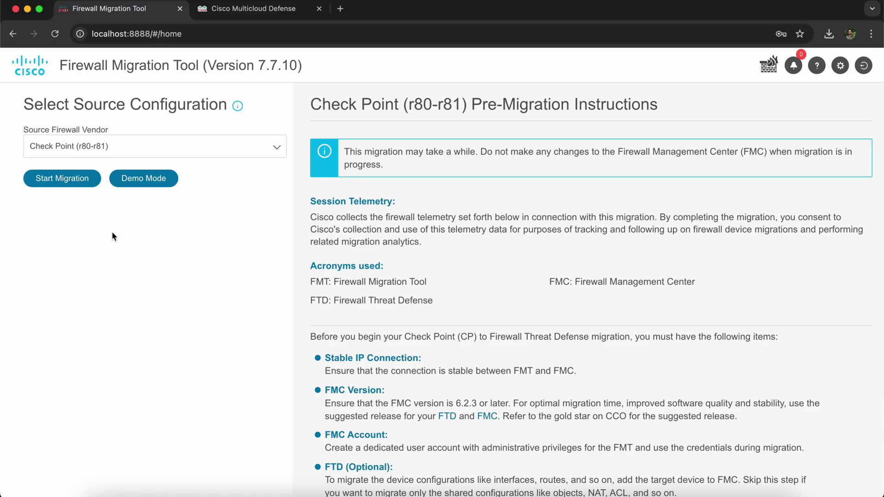
left_click(87, 182)
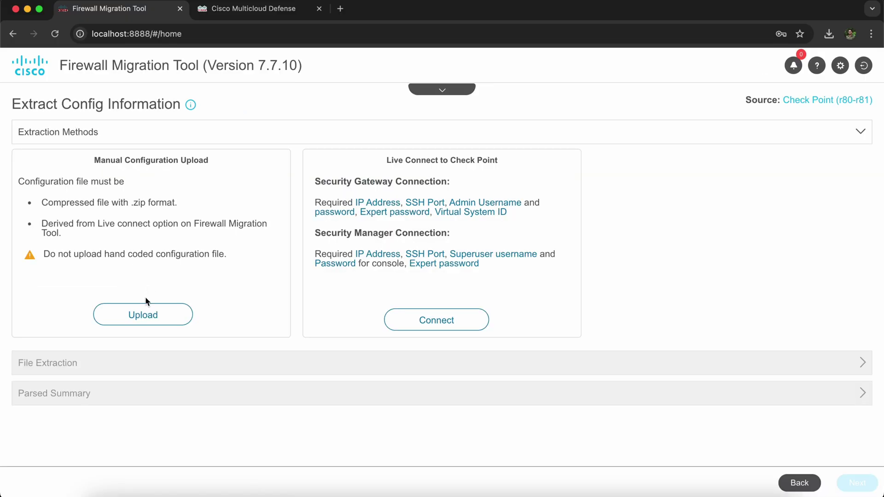
Step: Upload Checkpoint Config.zip for parsing
left_click(146, 315)
left_click(284, 204)
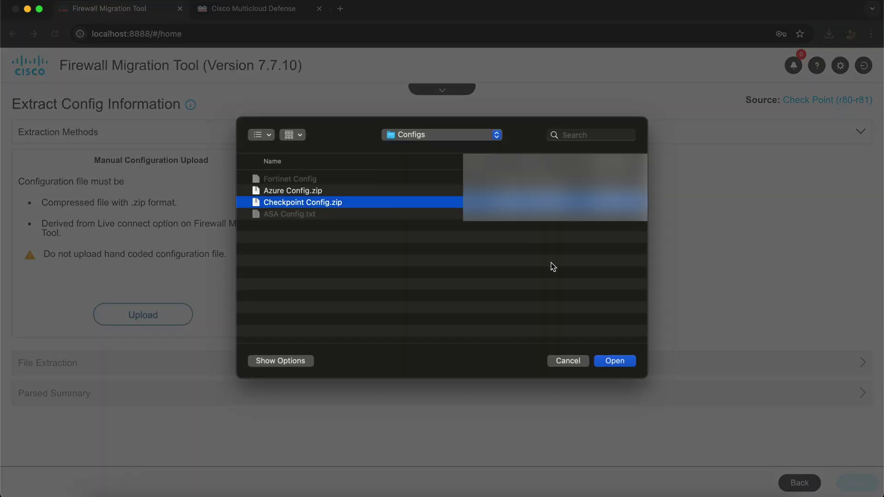
left_click(615, 361)
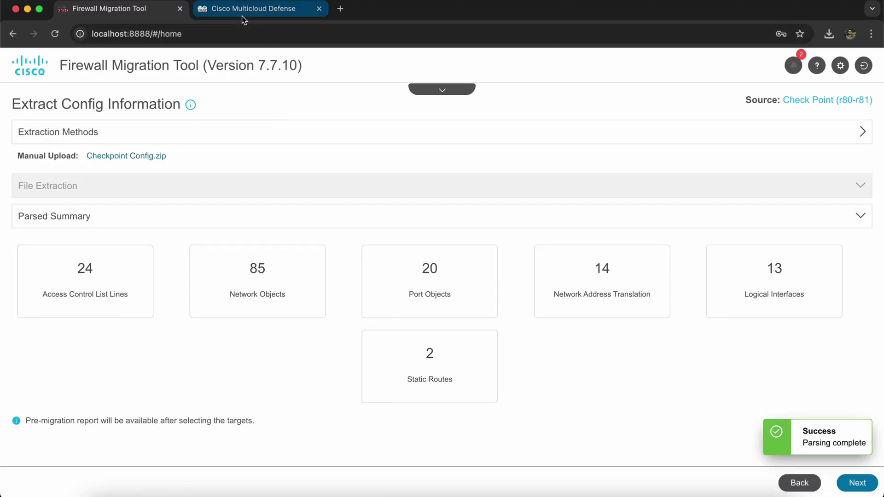
Step: Choose Multicloud Defense as the target and create a new API key in its console
left_click(858, 482)
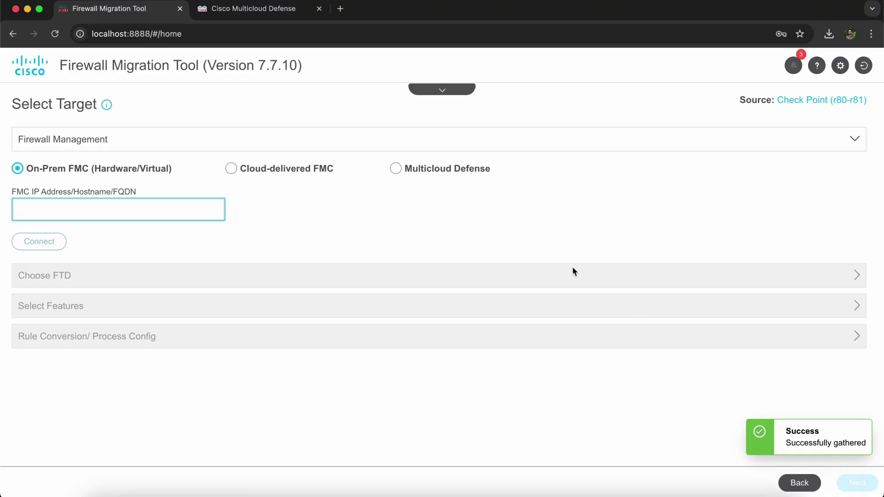
left_click(395, 169)
left_click(251, 9)
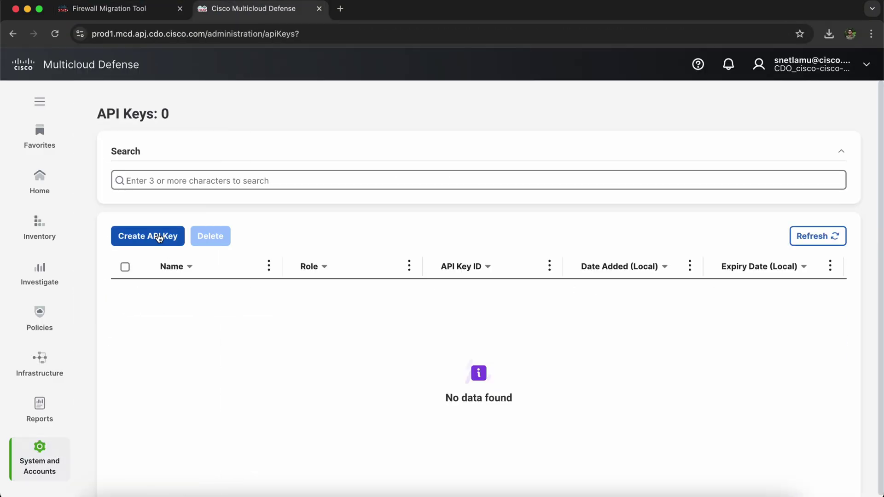
left_click(158, 235)
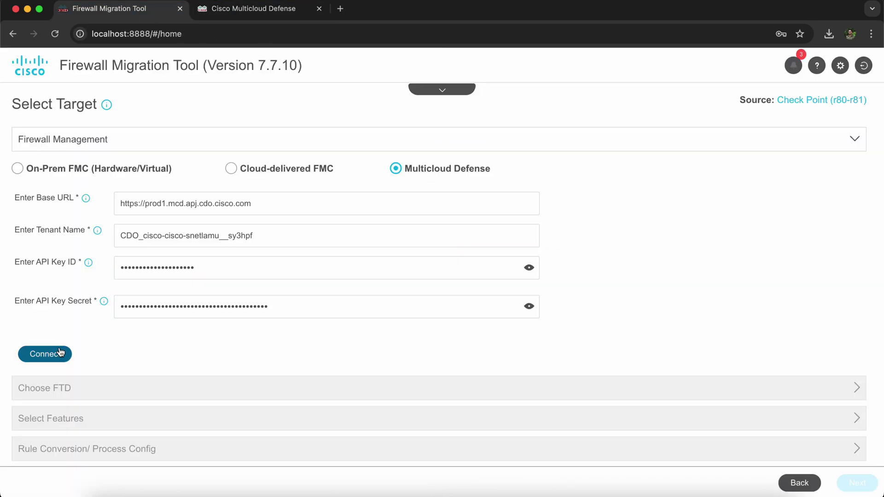
Step: Connect with the base URL, tenant and API key, confirm Access Control, and start conversion
left_click(44, 354)
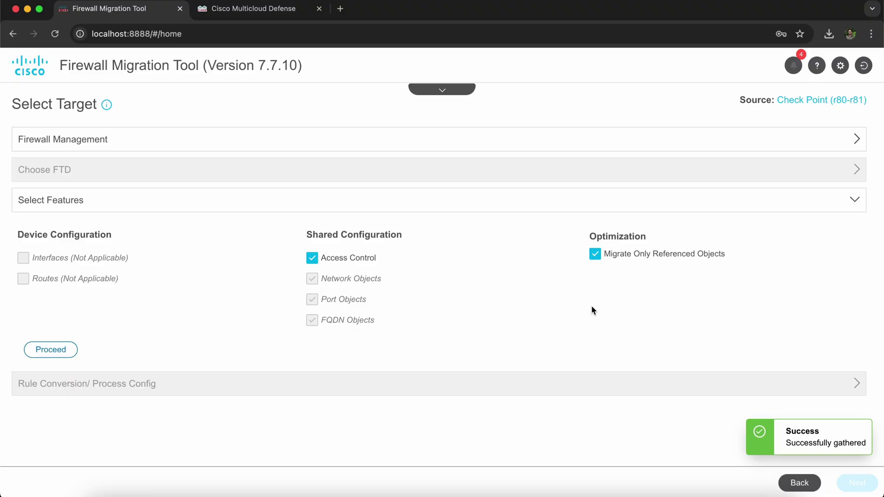
left_click(56, 350)
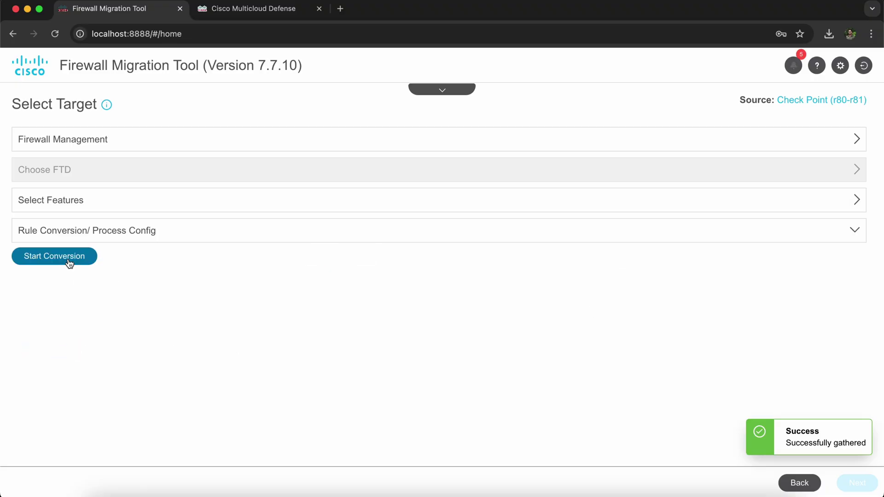
left_click(69, 263)
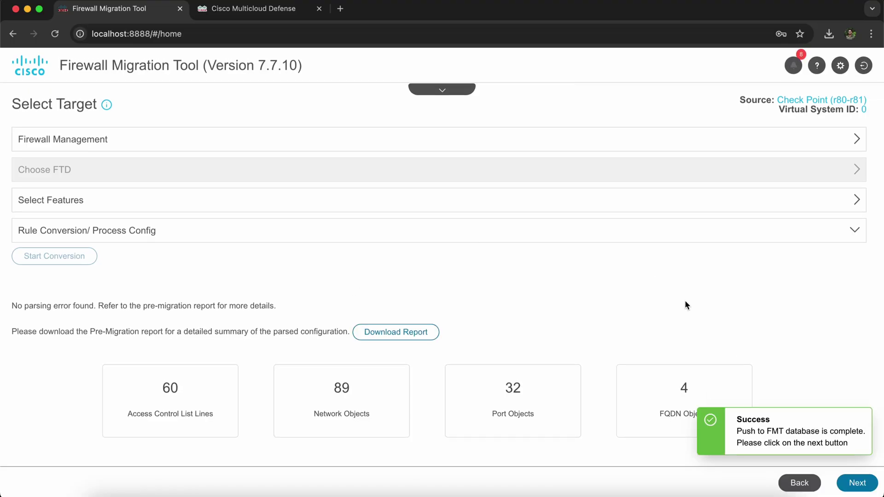
Step: Review the converted Check Point network, port and four FQDN objects
left_click(853, 482)
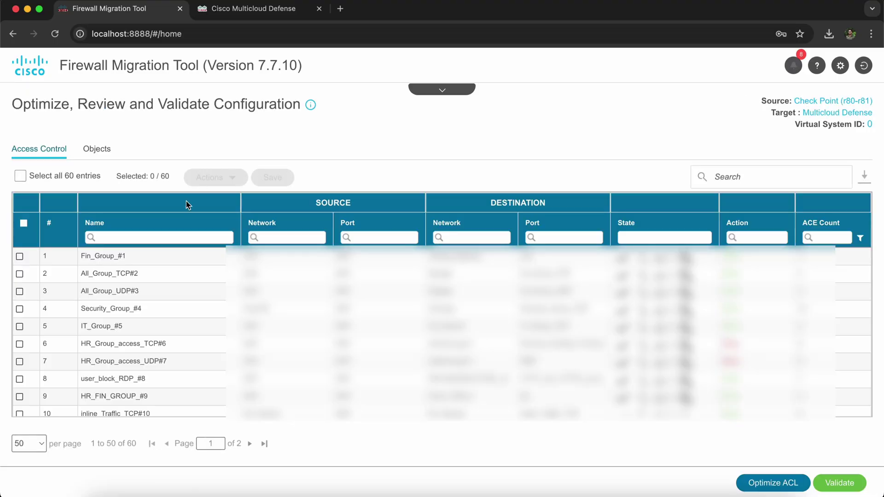
left_click(107, 154)
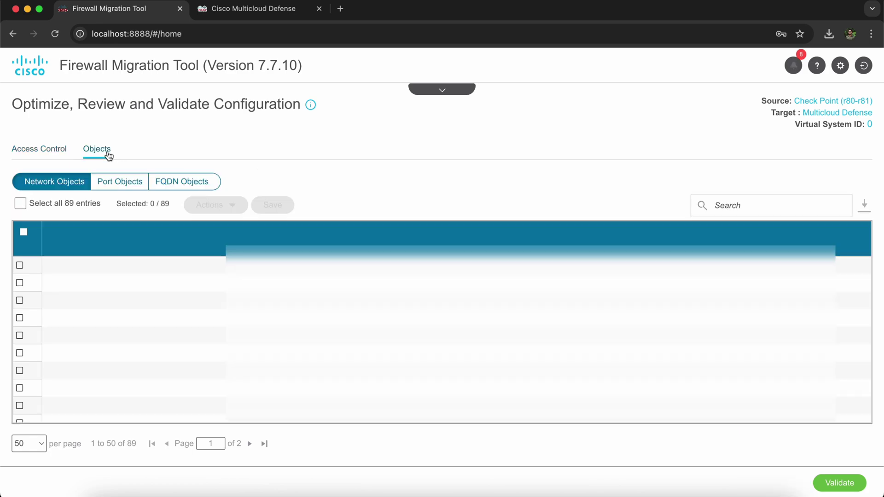
left_click(124, 182)
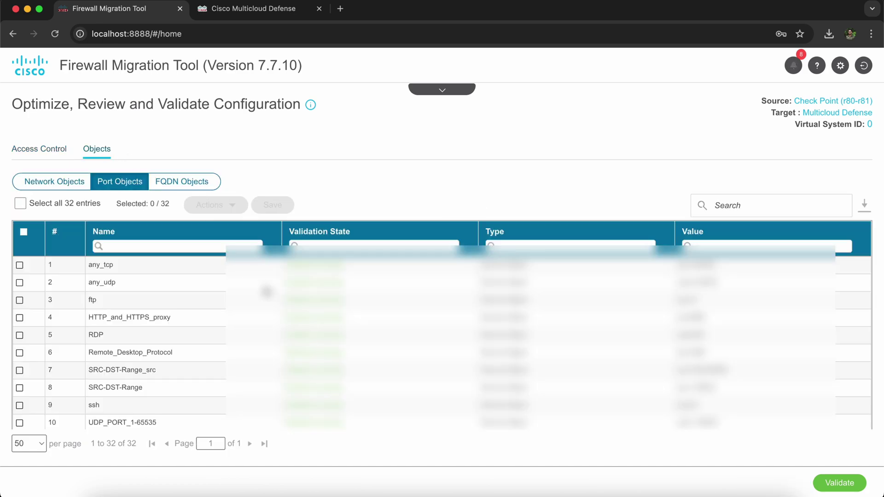
left_click(182, 183)
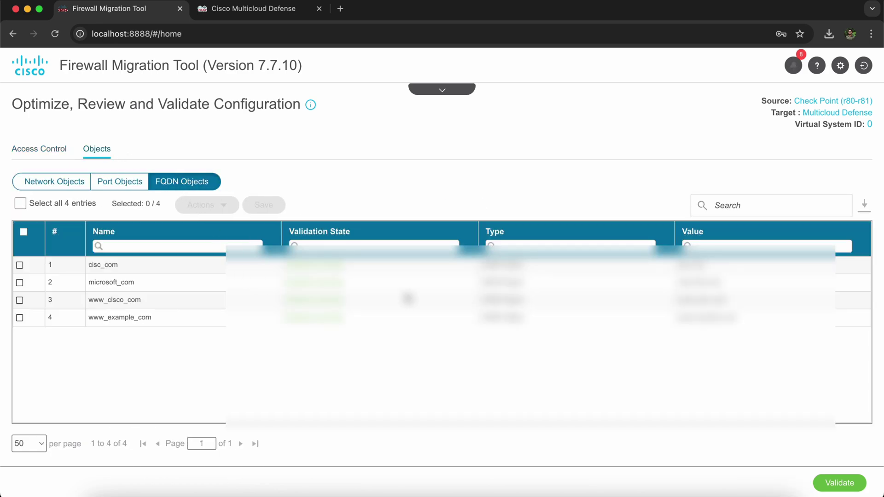
Step: Validate the Check Point configuration and push it to Multicloud Defense
left_click(825, 481)
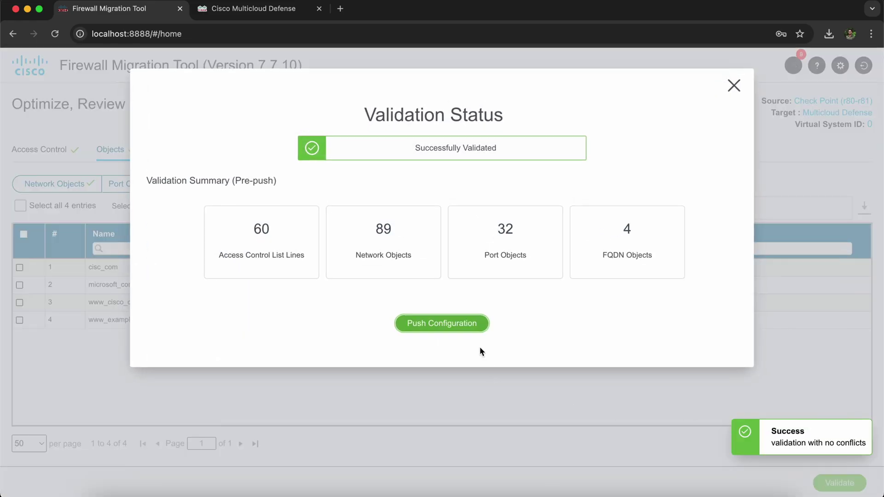
left_click(459, 323)
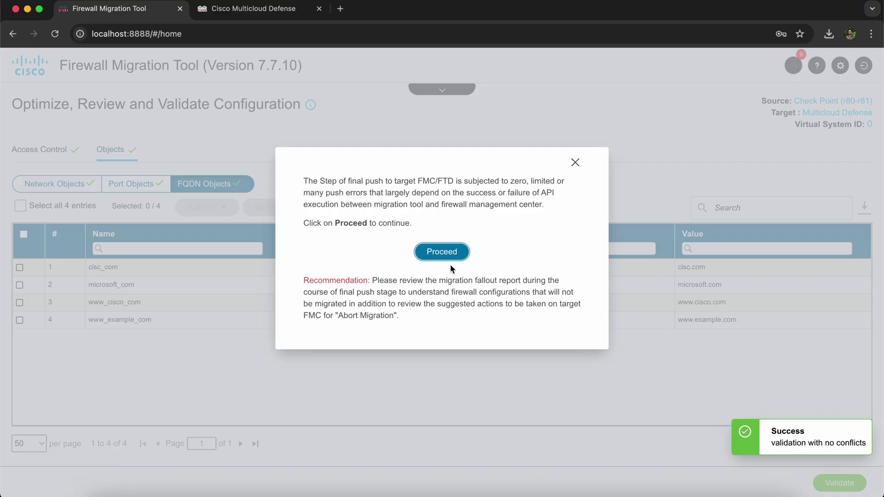
left_click(444, 254)
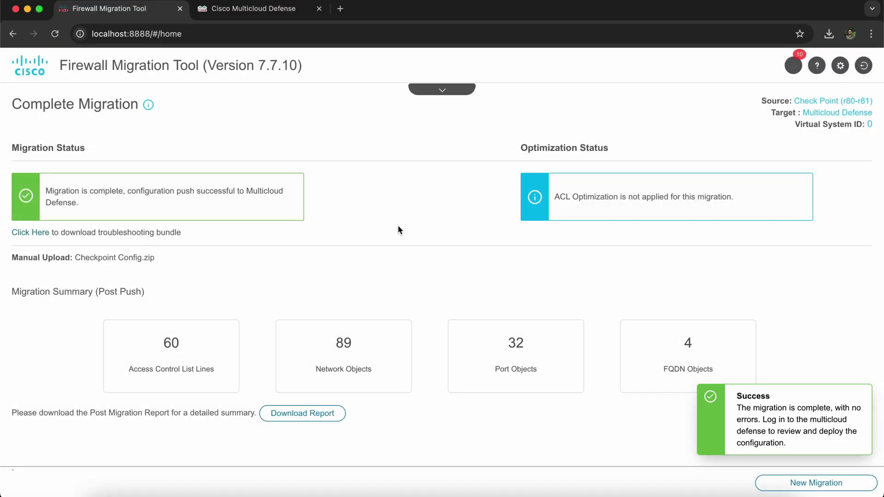
Step: Rate the tool 10 in the survey, submit it, and download the post-migration report
left_click(299, 417)
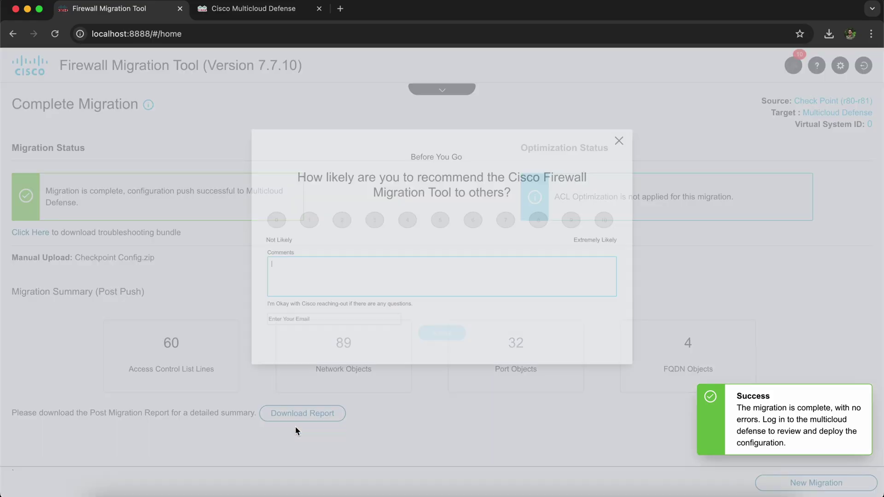
left_click(683, 194)
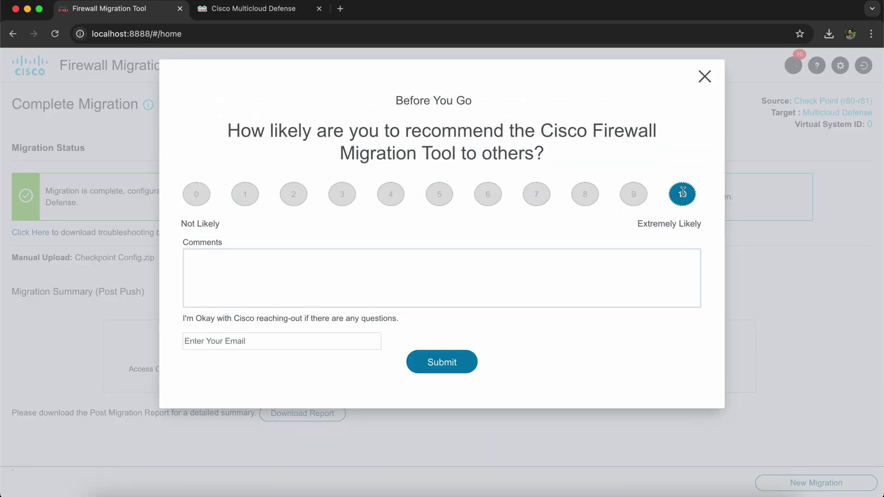
left_click(454, 364)
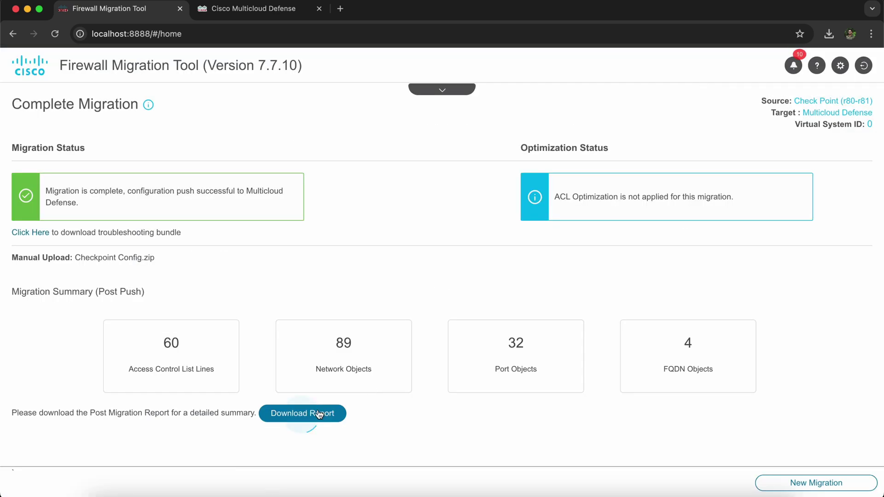
left_click(302, 414)
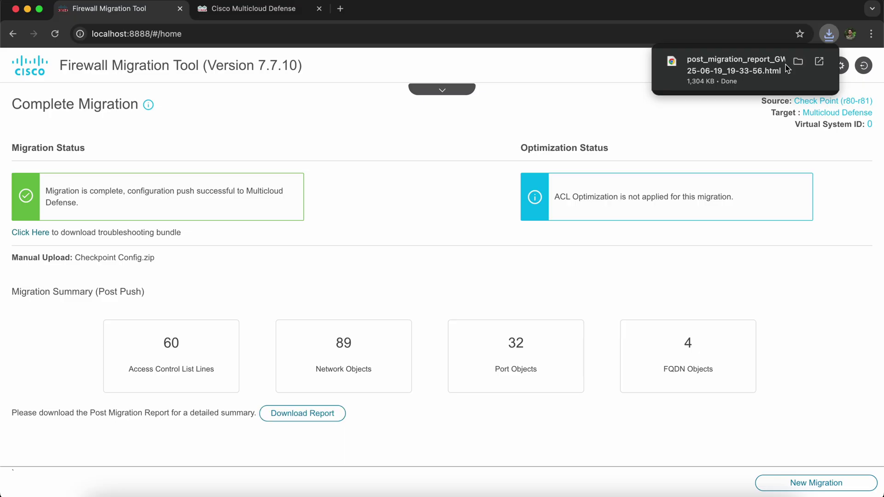
Step: In Multicloud Defense, close the Create API key panel and show the Policies rule sets list
left_click(264, 14)
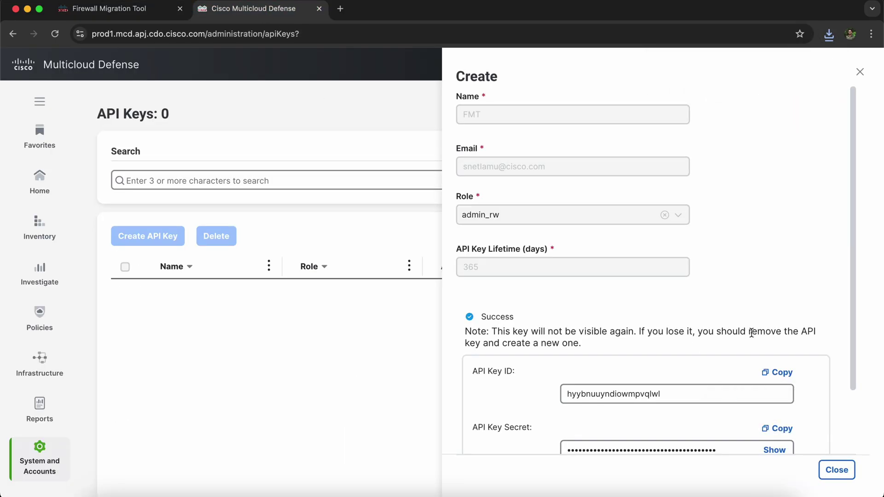
left_click(843, 470)
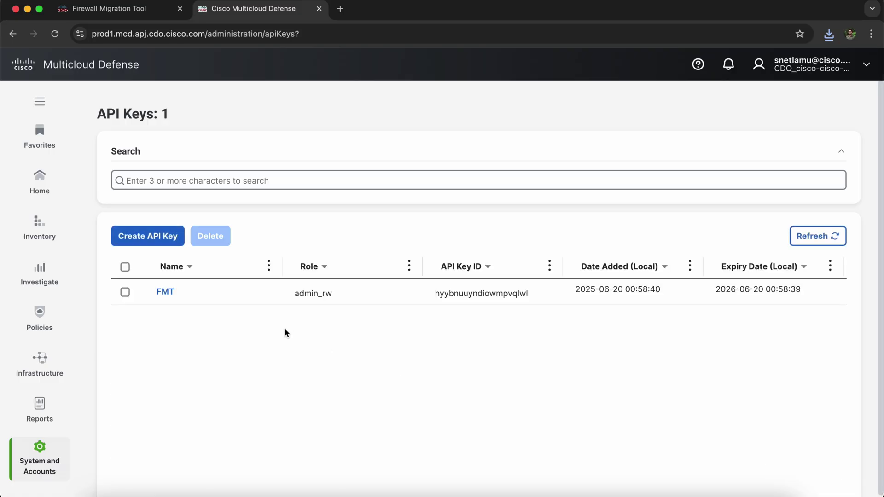
left_click(34, 334)
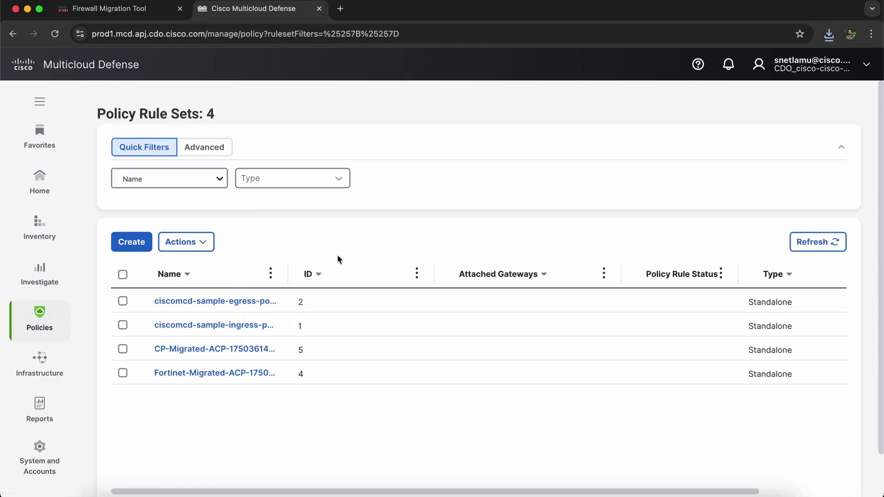
left_click(237, 348)
scroll(372, 309, "down", 4)
scroll(372, 310, "down", 3)
scroll(371, 359, "down", 6)
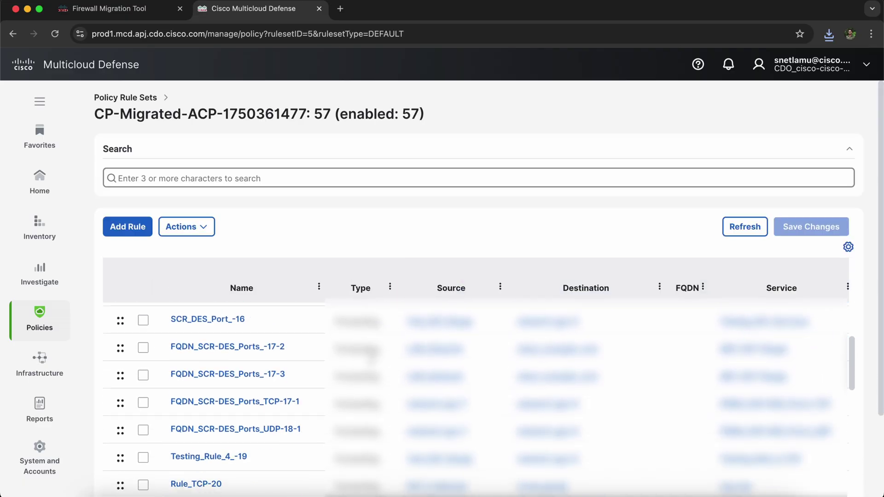
scroll(370, 361, "down", 10)
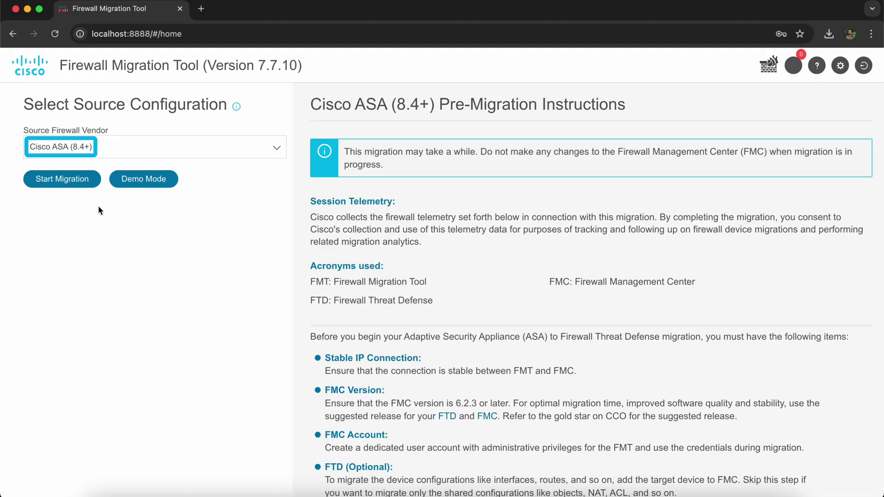
Step: Start the Cisco ASA (8.4+) migration and upload ASA Config.txt for parsing
left_click(70, 183)
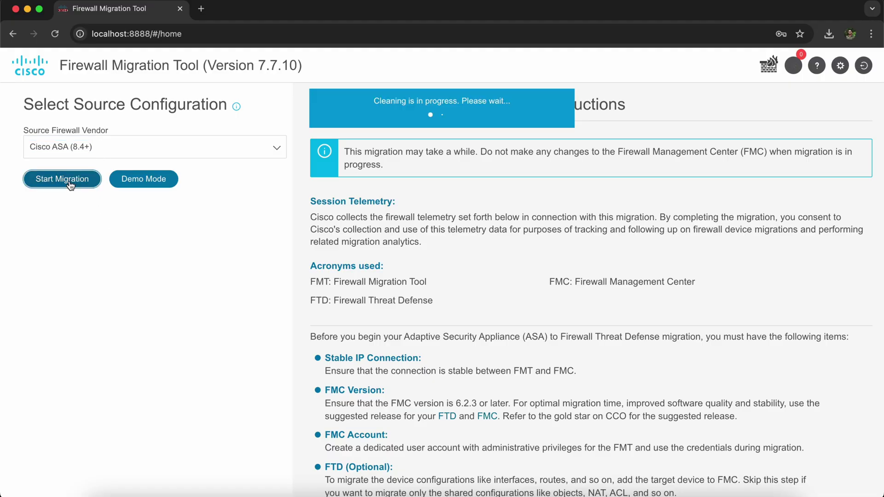
left_click(126, 302)
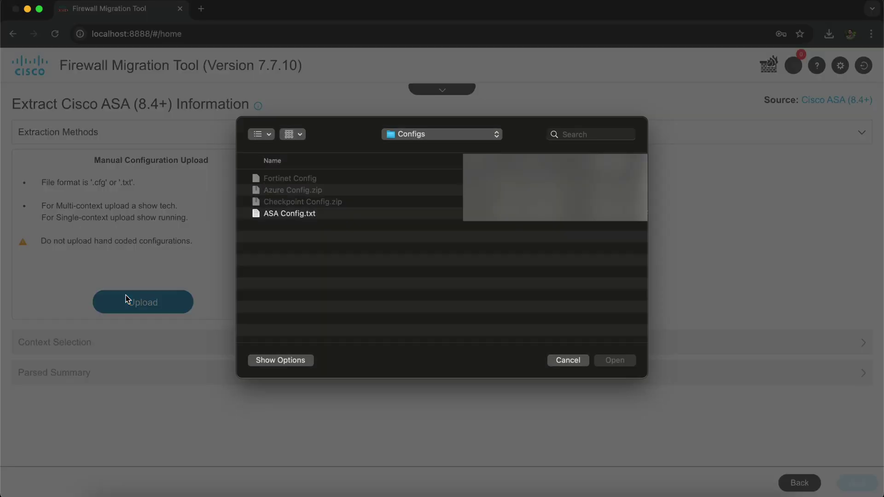
left_click(285, 214)
double_click(284, 215)
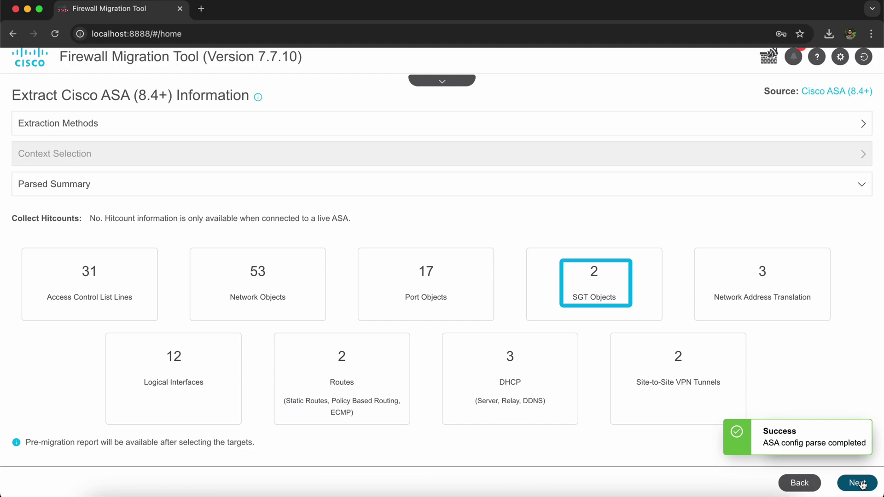
Step: Continue past the parsed summary and download the ASA pre-migration report
left_click(860, 483)
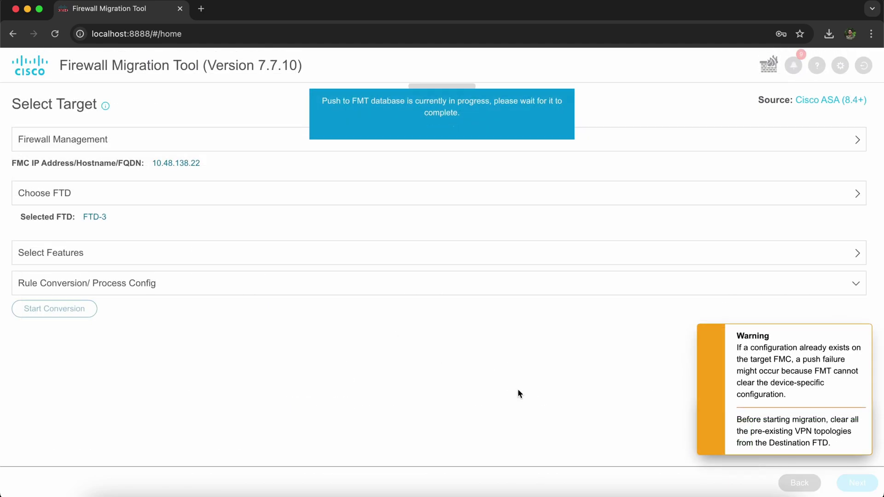
scroll(575, 358, "down", 4)
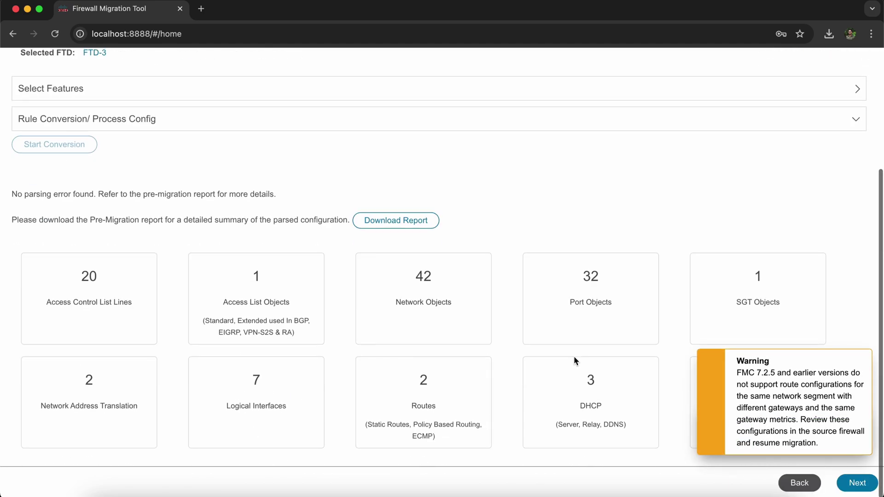
left_click(395, 221)
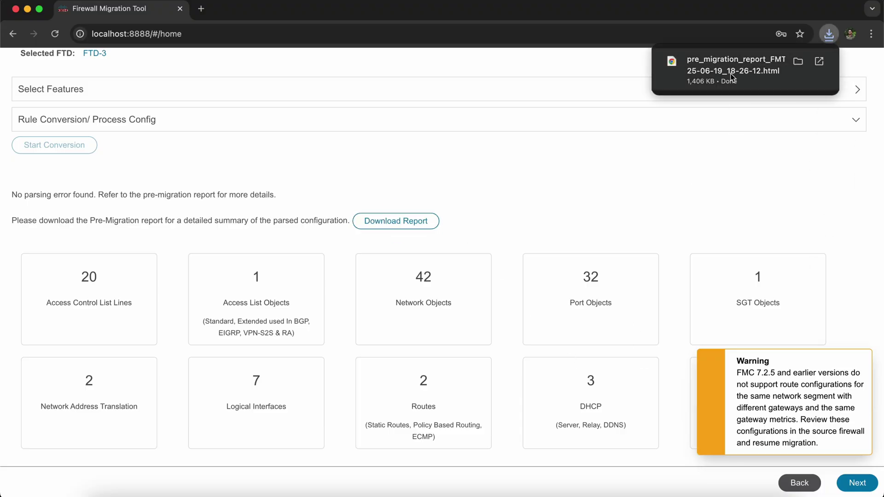
Step: Read through the downloaded pre-migration report, then close its tab
left_click(732, 74)
scroll(544, 214, "down", 10)
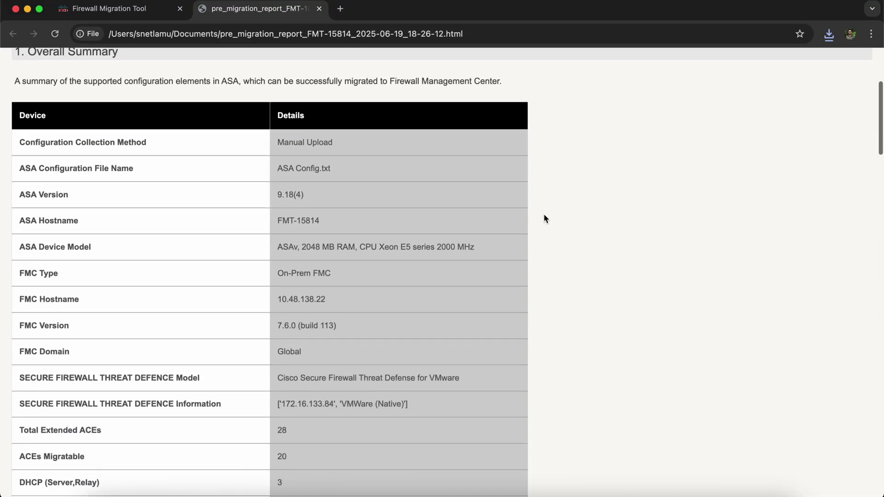
scroll(545, 218, "down", 8)
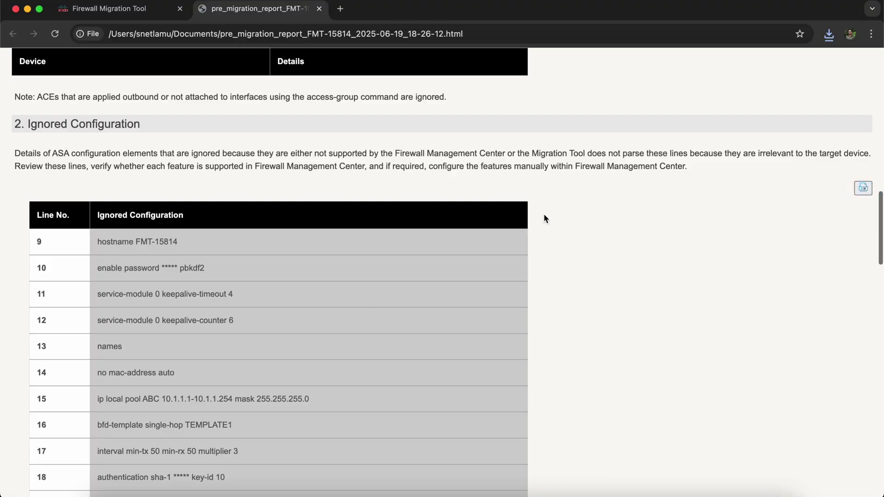
scroll(545, 218, "down", 20)
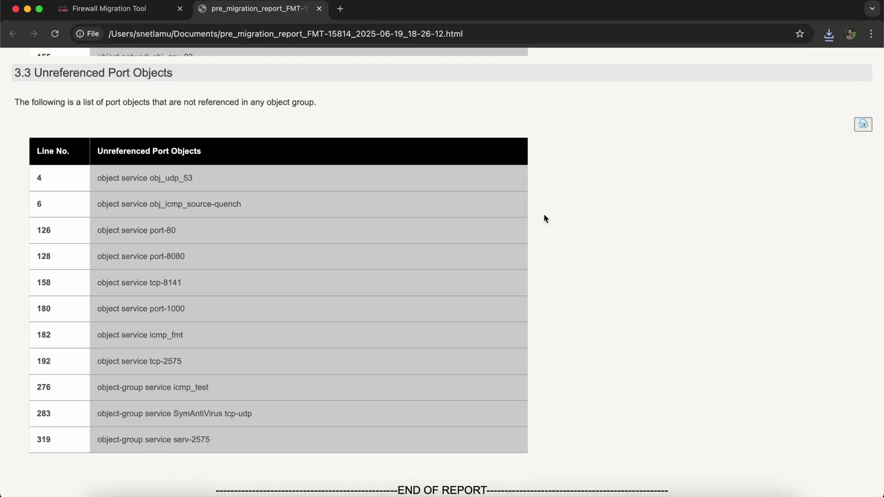
left_click(319, 9)
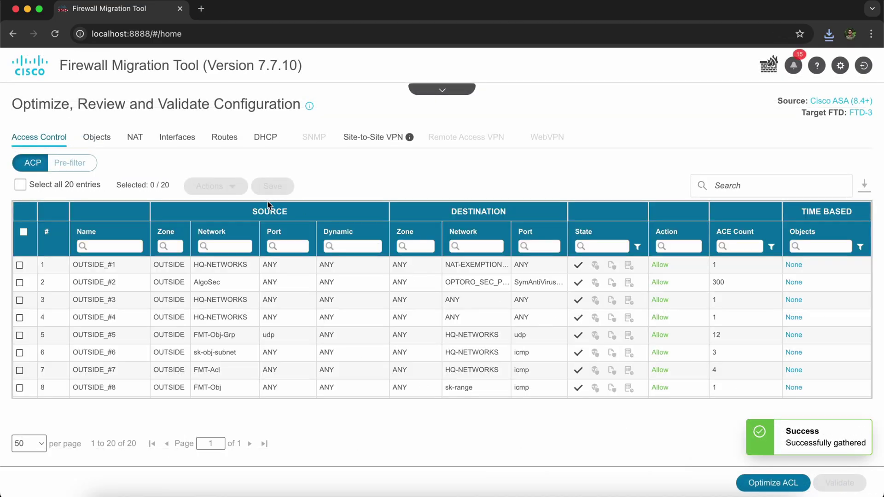
Step: Edit rule OUTSIDE_#2 and add INSIDE as a source zone
left_click(19, 282)
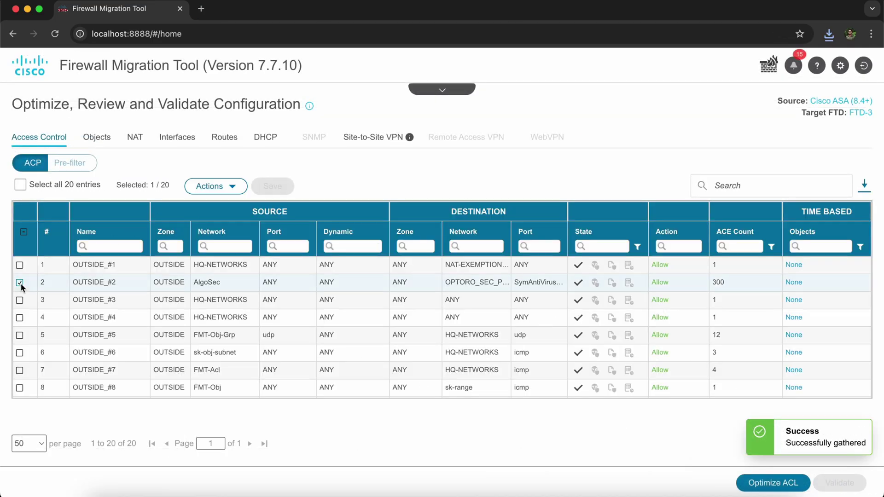
left_click(214, 186)
left_click(207, 231)
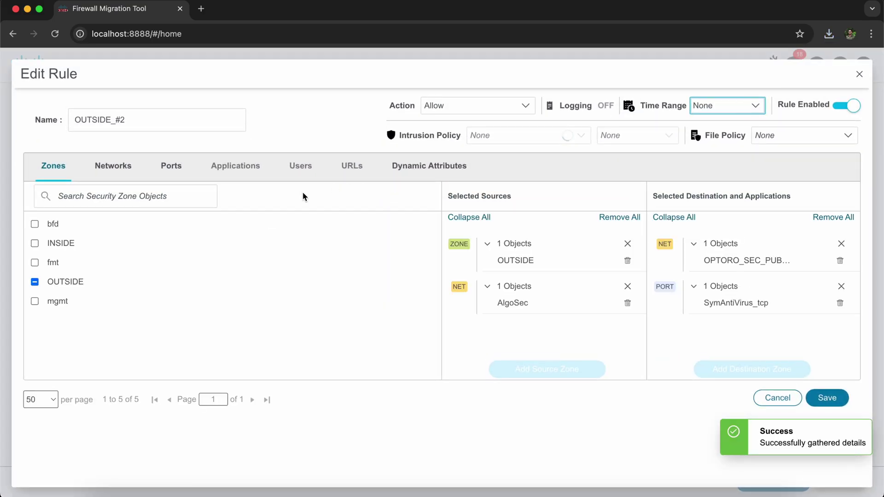
left_click(36, 244)
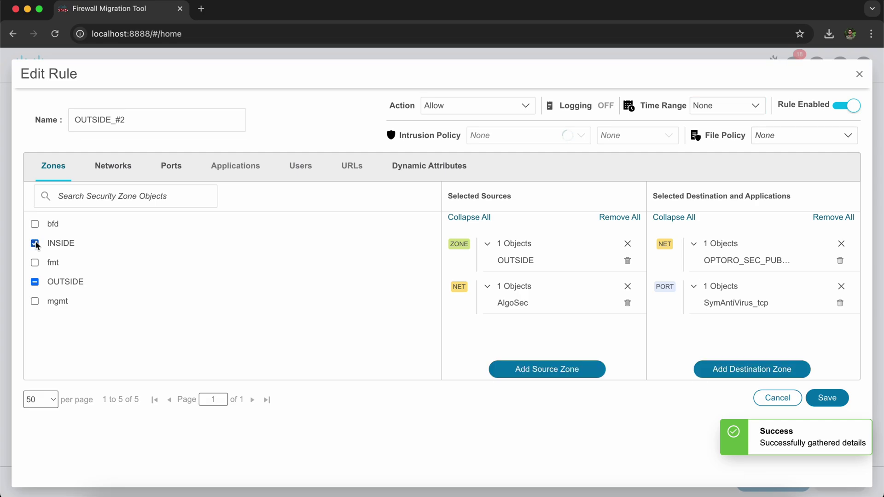
left_click(549, 369)
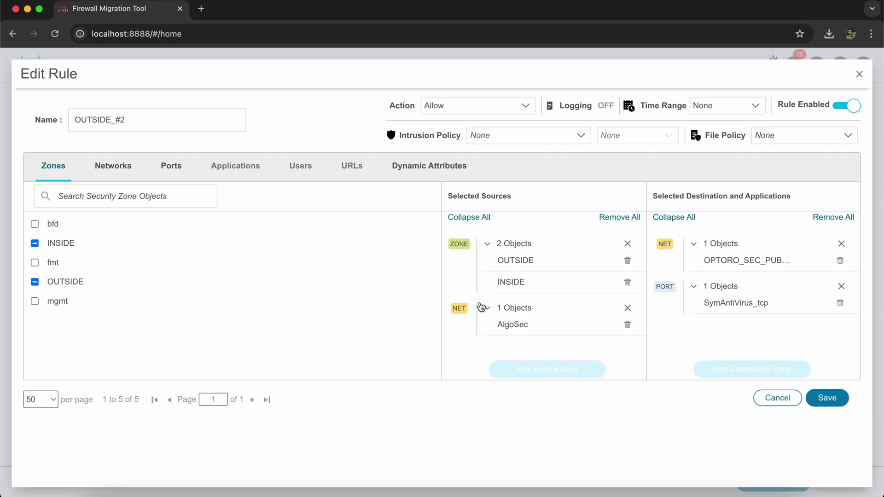
Step: Add fqdntest as a destination network and ABCD as a source dynamic attribute
left_click(115, 169)
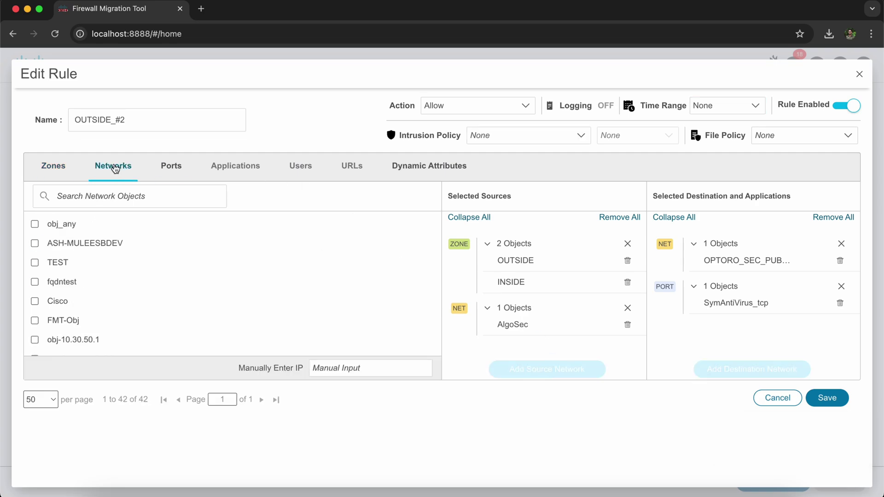
left_click(35, 282)
left_click(716, 369)
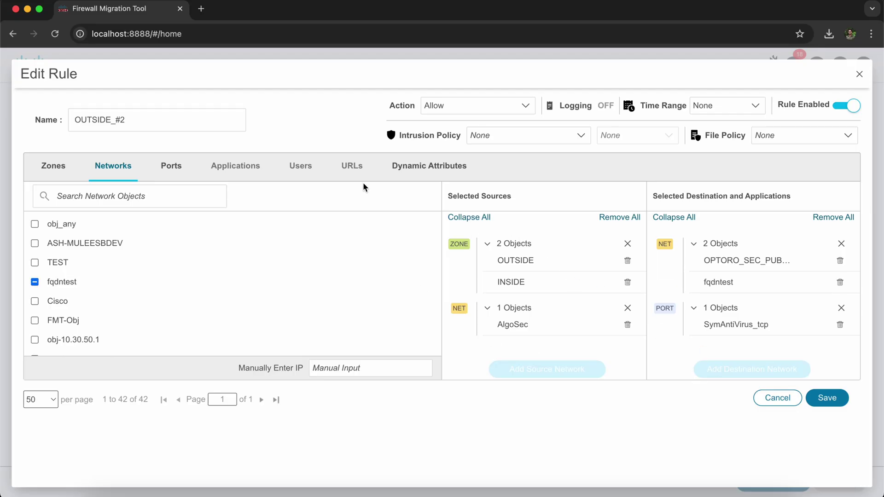
left_click(419, 165)
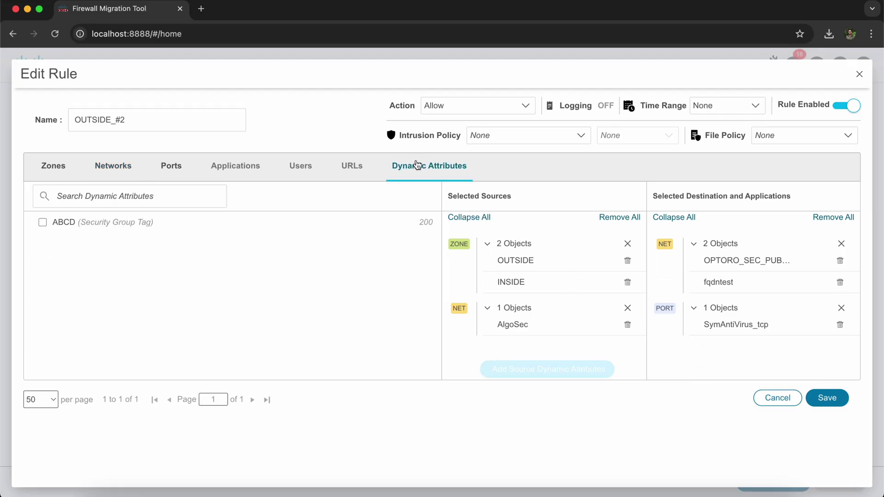
left_click(68, 223)
left_click(527, 368)
Step: Add obj_tcp_443 as destination port and set Balanced Security intrusion policy with Default-Set
left_click(168, 173)
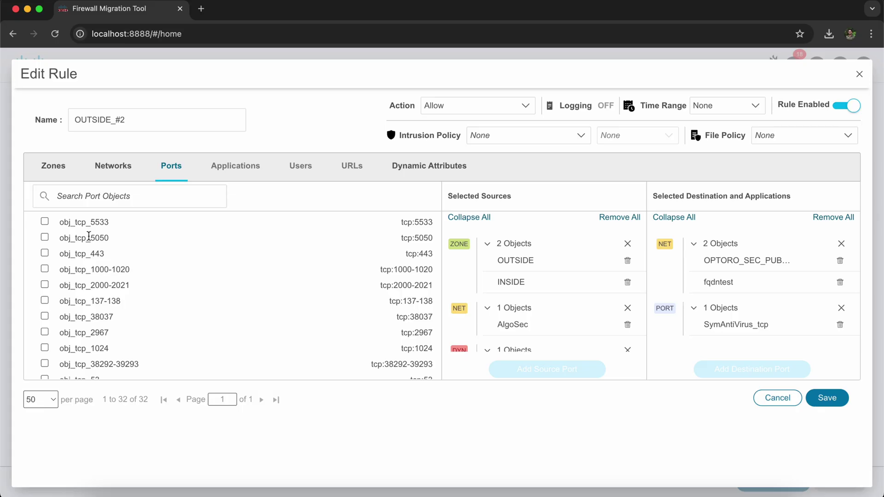
left_click(45, 254)
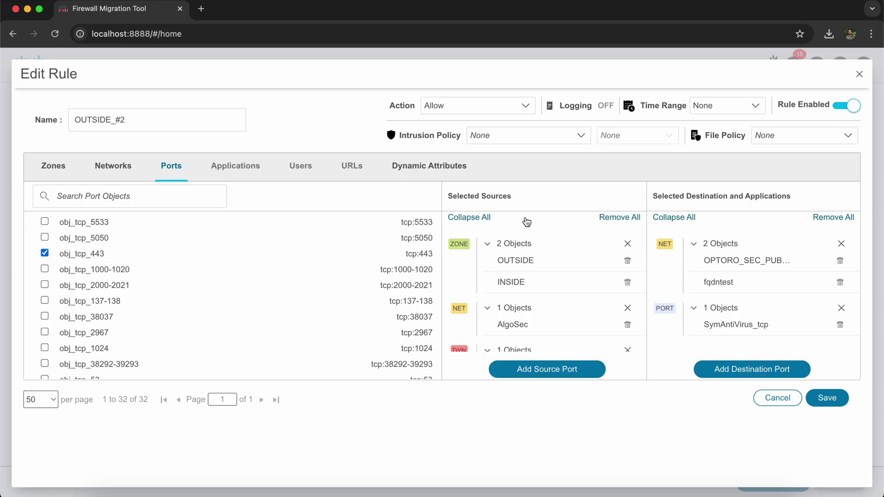
left_click(724, 369)
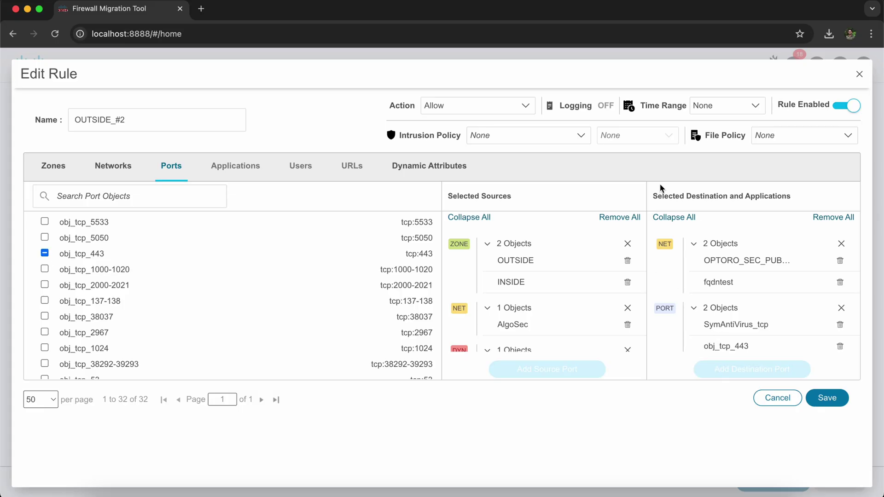
left_click(582, 136)
left_click(546, 208)
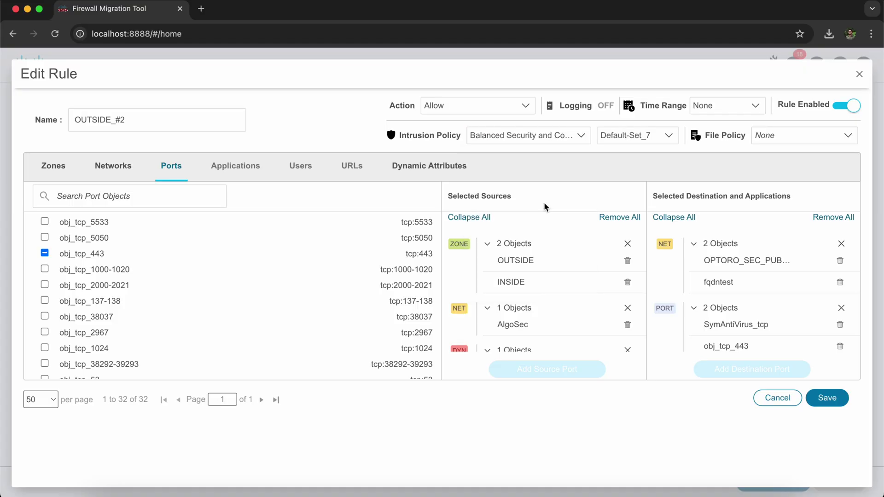
left_click(639, 131)
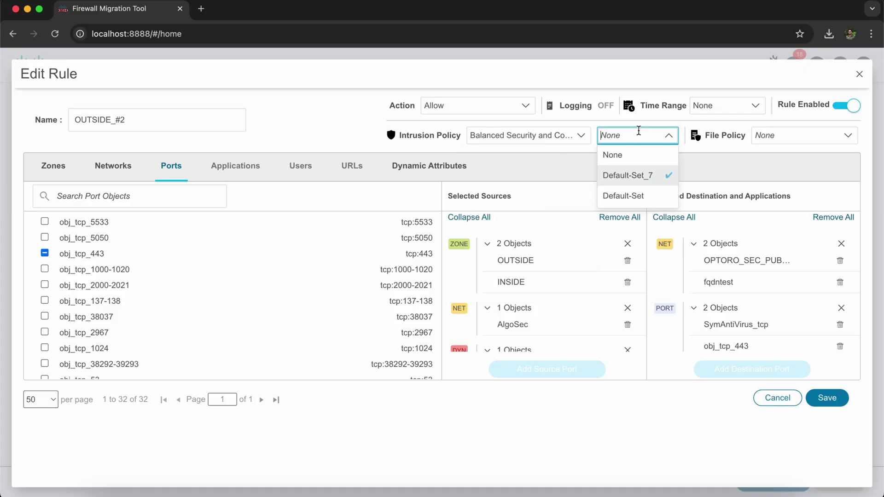
left_click(632, 195)
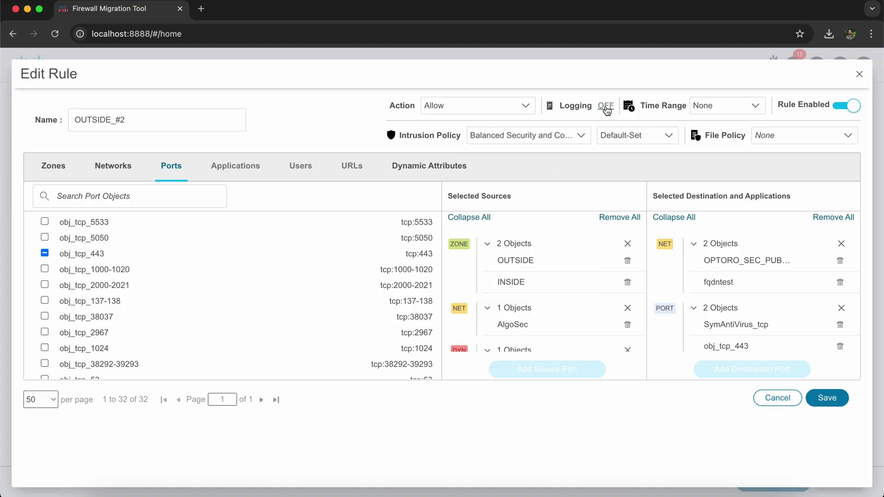
Step: Enable end-of-connection logging, toggle file policy and rule state, then cancel without saving
left_click(606, 107)
left_click(521, 172)
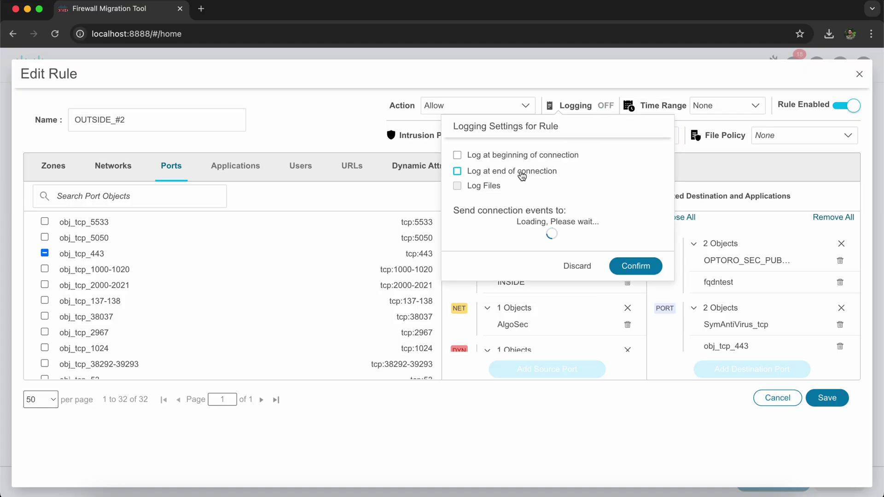
left_click(642, 268)
left_click(849, 138)
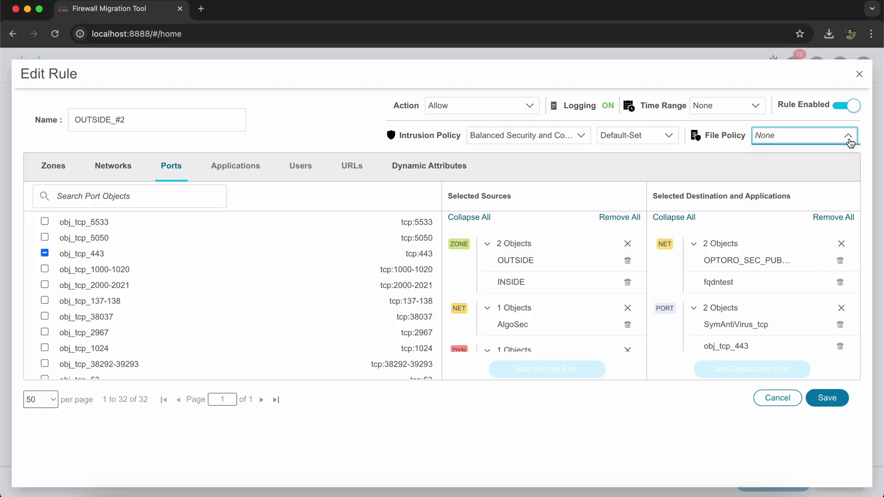
left_click(849, 138)
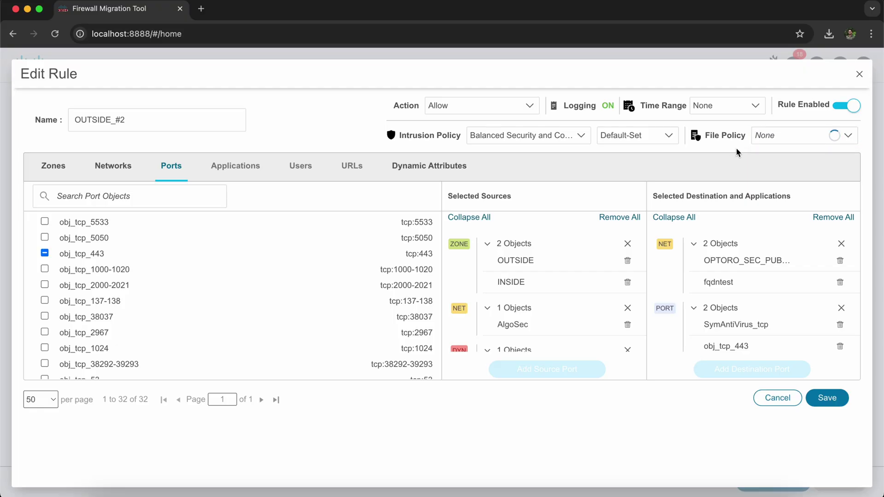
left_click(849, 106)
left_click(849, 107)
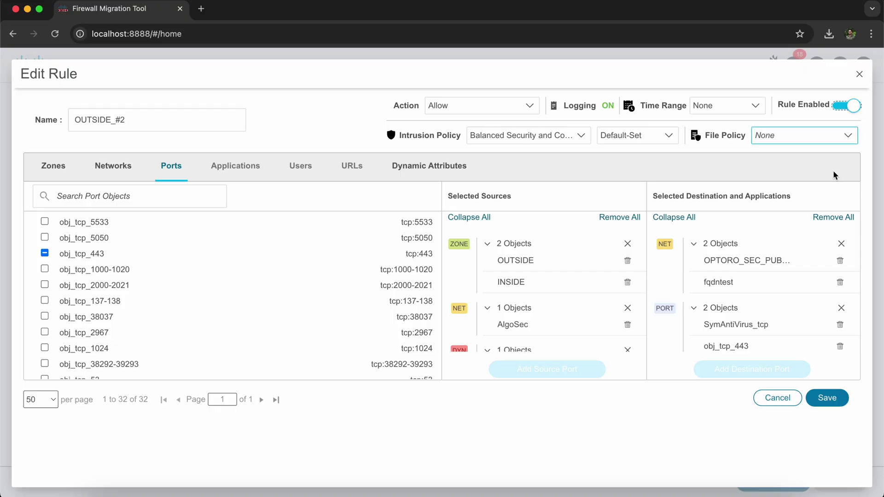
left_click(772, 398)
Step: Review the Security Group Tag objects and Site-to-Site VPN tunnel, then validate the configuration
scroll(610, 339, "down", 5)
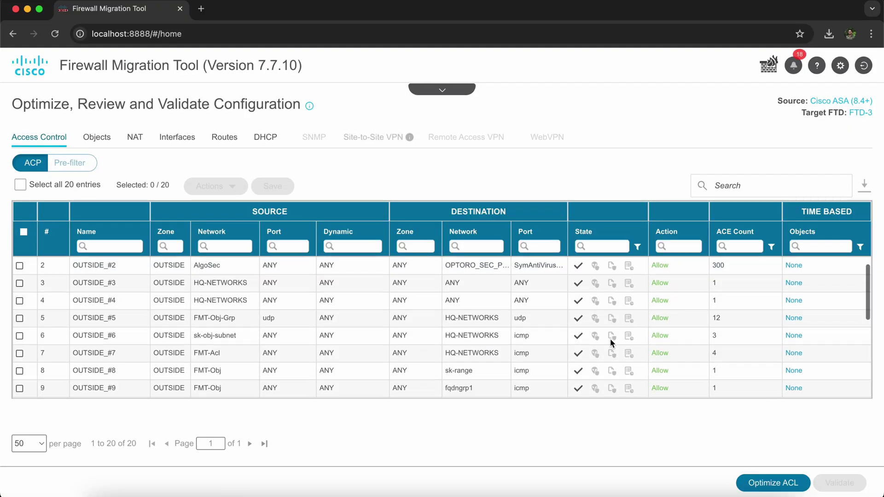
scroll(591, 310, "up", 5)
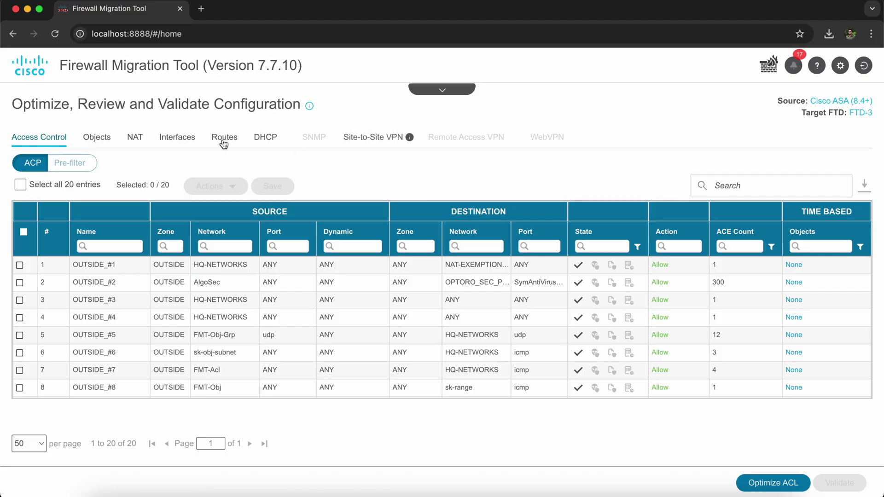
left_click(92, 140)
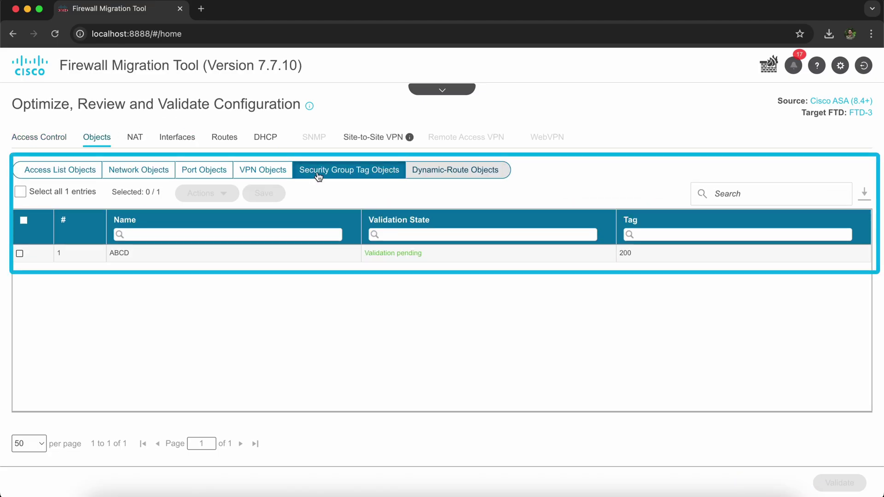
left_click(360, 138)
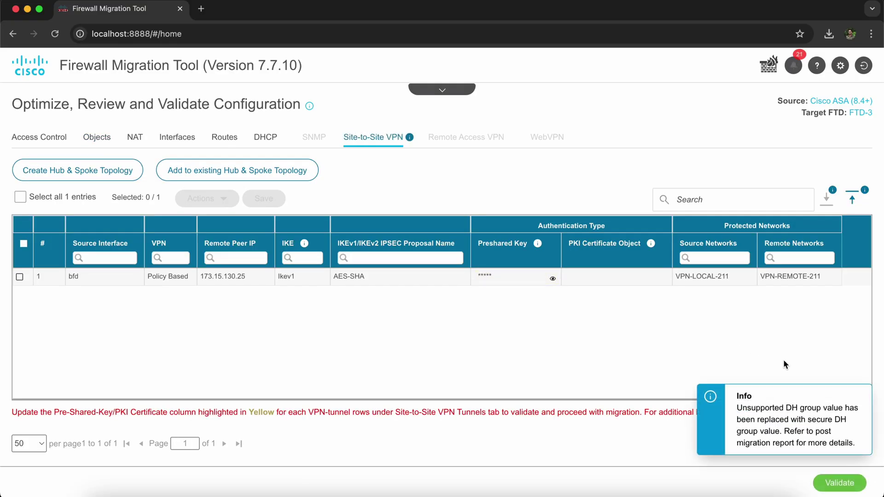
left_click(833, 487)
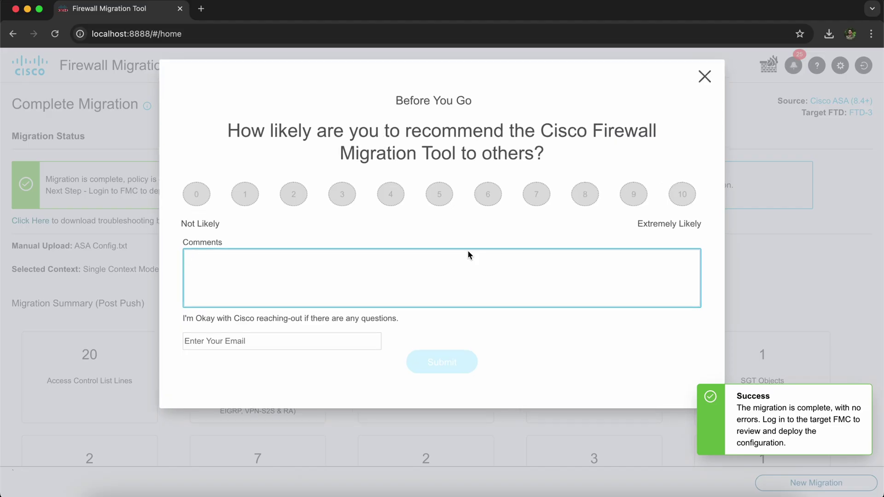
Step: Rate the tool 10 in the Before You Go survey, close it unsubmitted, and view the summary
left_click(675, 193)
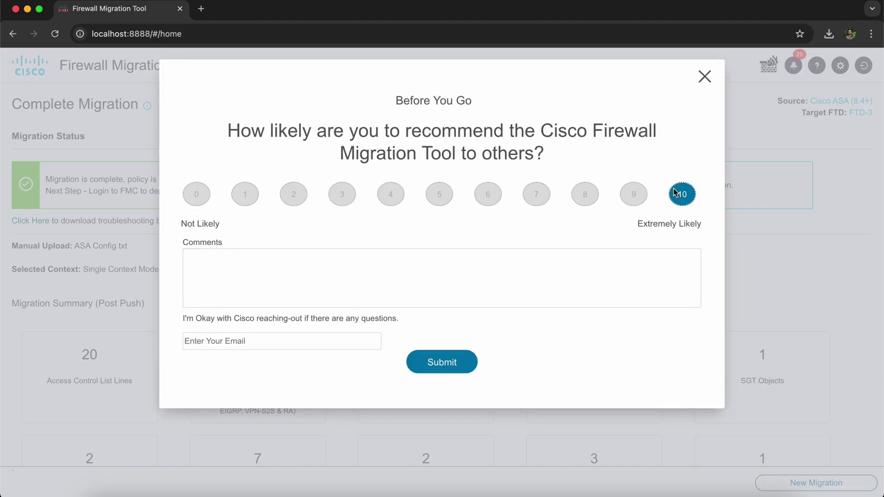
left_click(437, 271)
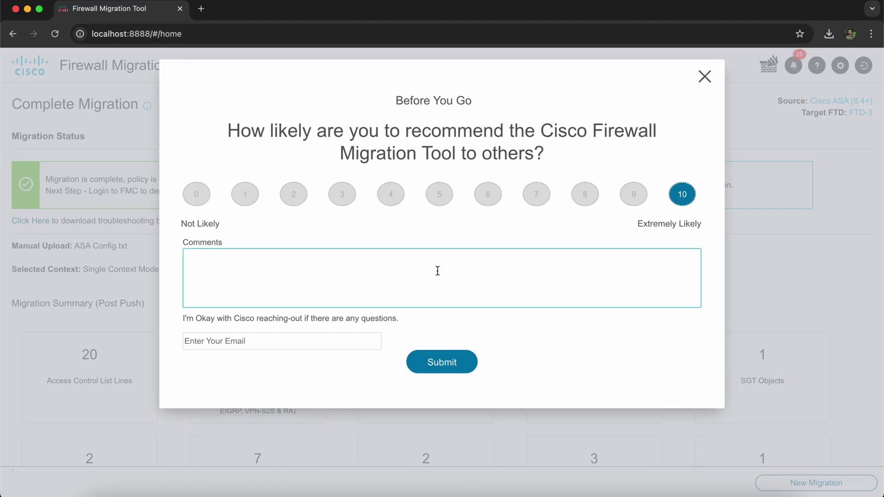
left_click(704, 83)
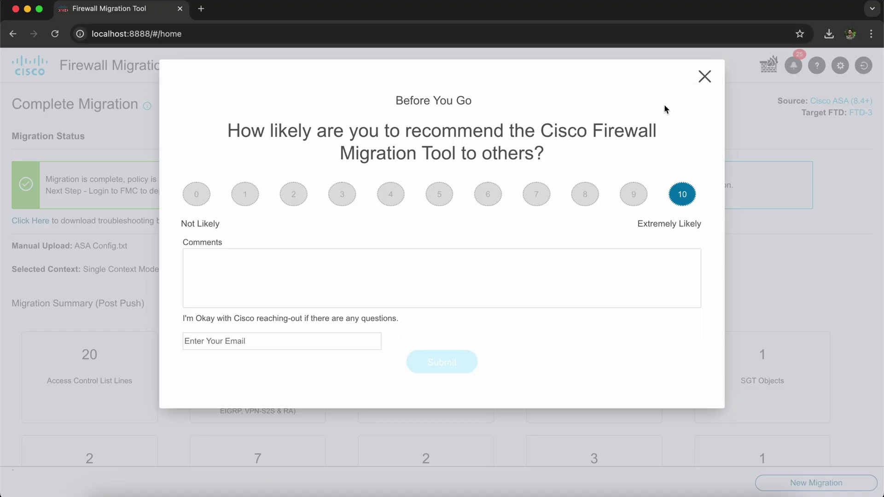
left_click(704, 76)
scroll(516, 274, "down", 5)
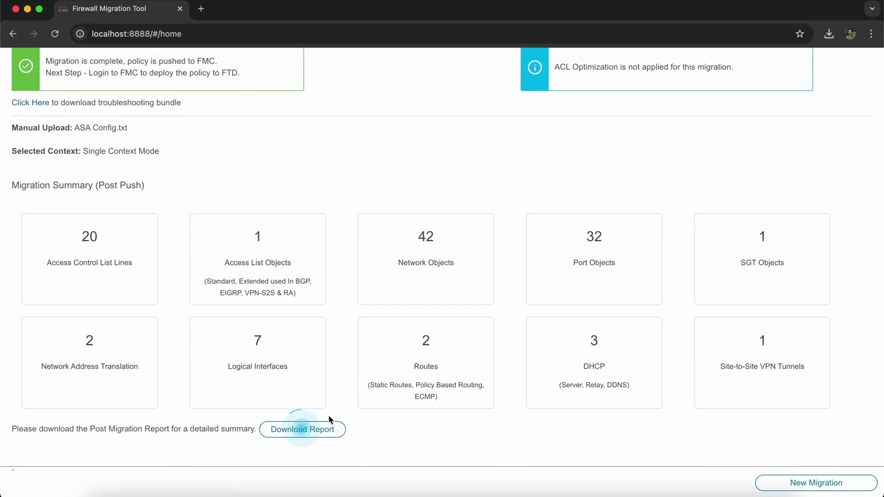
Step: Download the ASA post-migration report and scroll through it in the browser
left_click(307, 430)
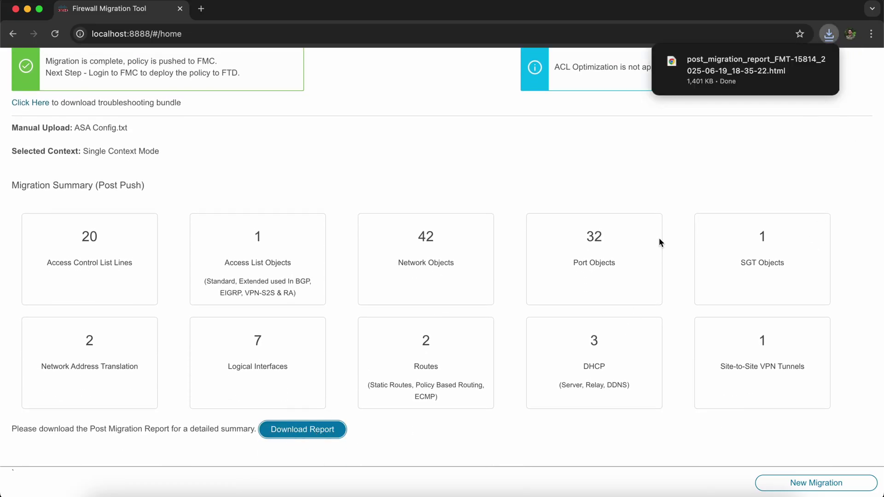
left_click(709, 62)
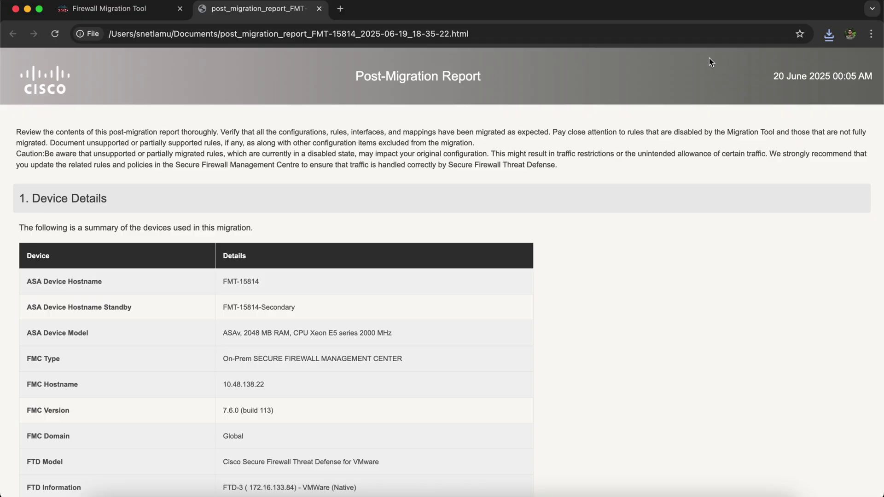
scroll(552, 250, "down", 10)
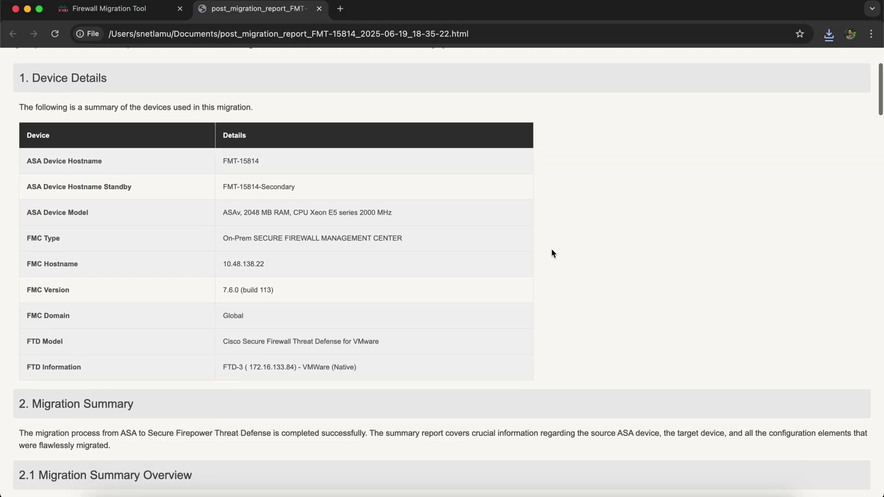
scroll(551, 253, "down", 1)
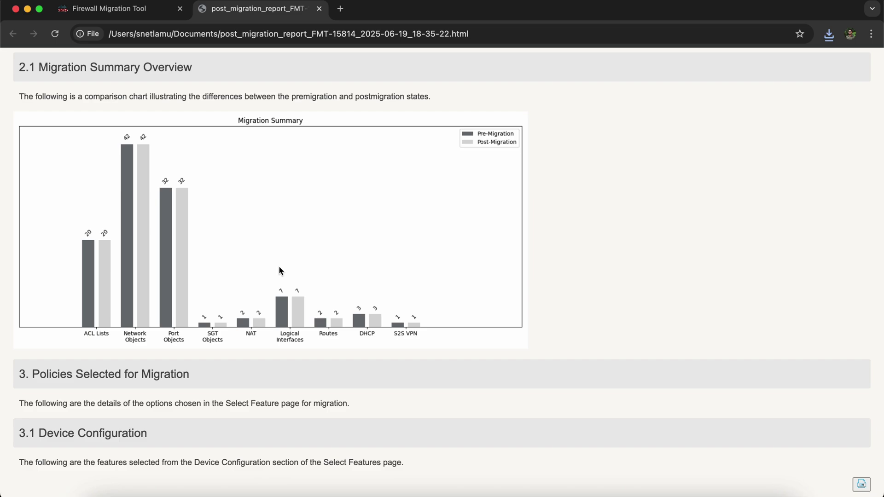
scroll(279, 267, "down", 7)
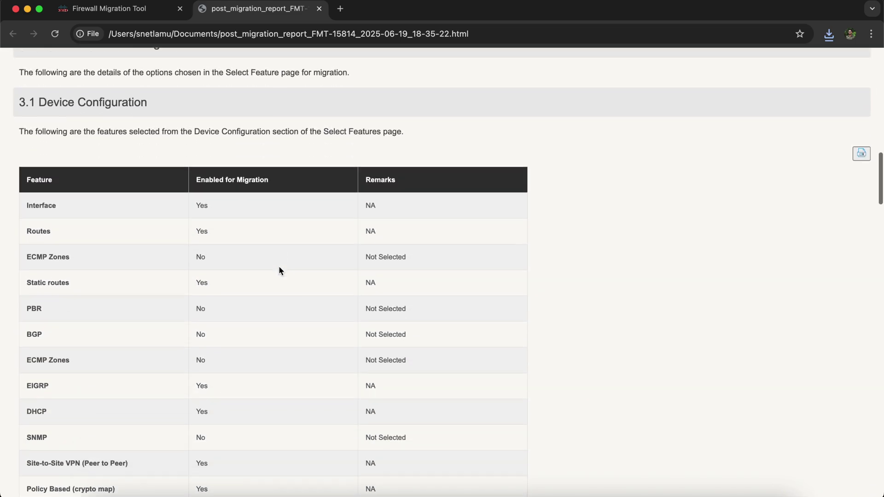
scroll(278, 266, "down", 2)
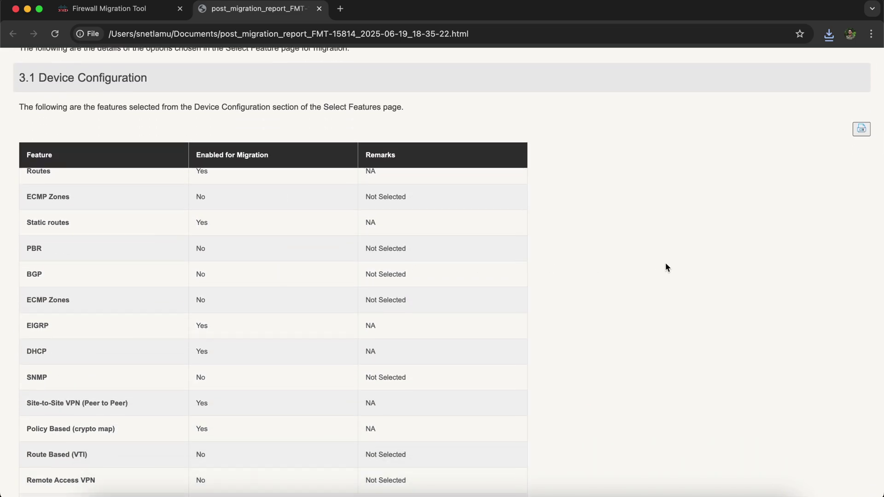
scroll(666, 264, "down", 15)
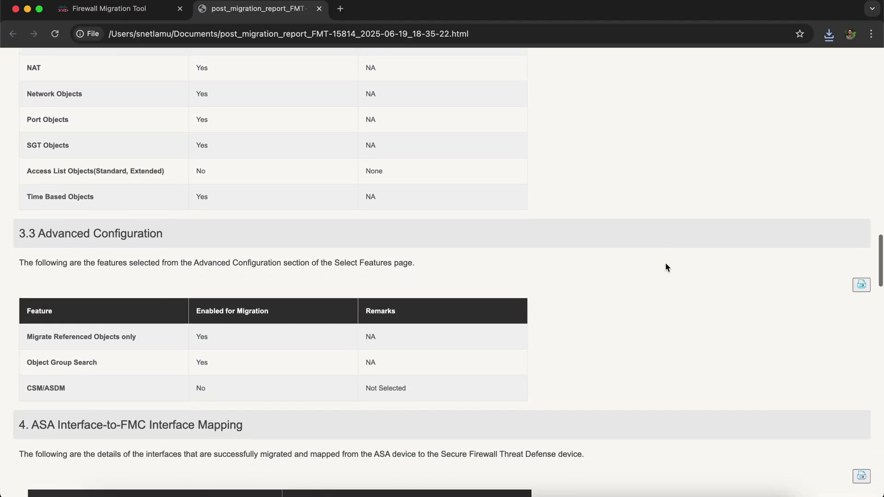
scroll(666, 264, "down", 18)
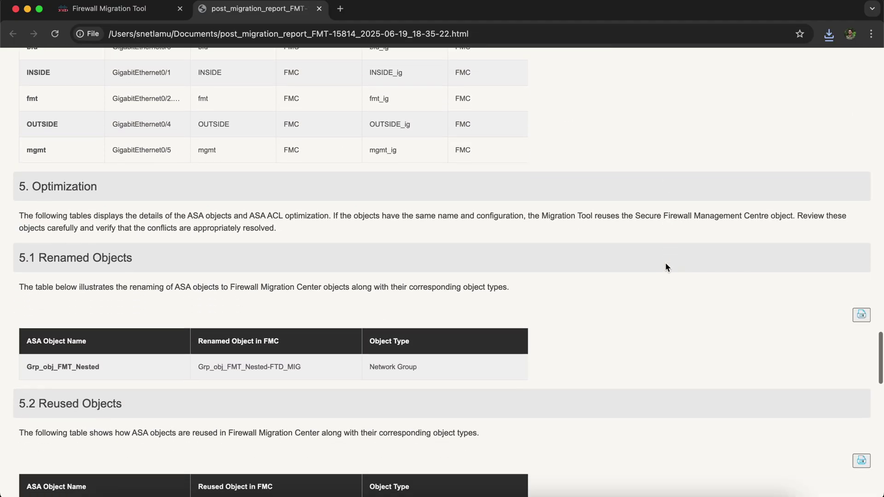
scroll(666, 268, "down", 20)
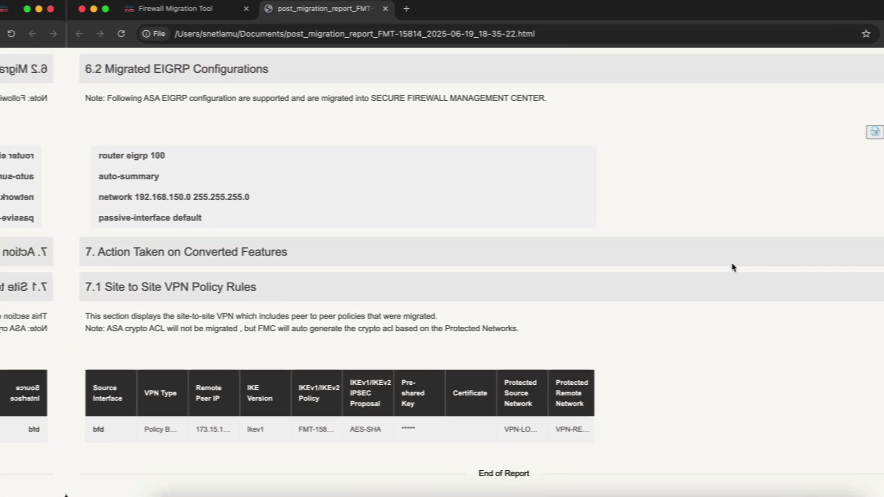